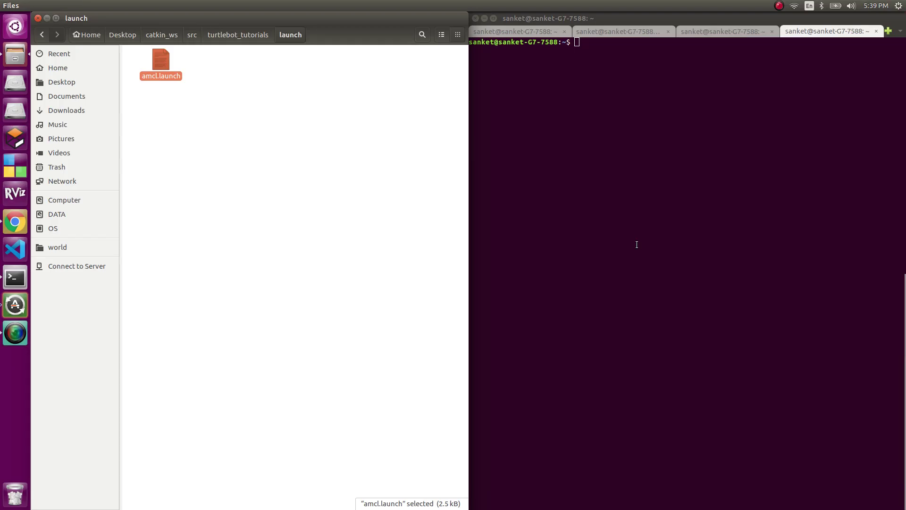
Step: Browse the catkin_ws workspace folders and open amcl.launch from the launch folder of the turtlebot_tutorials package
click(236, 34)
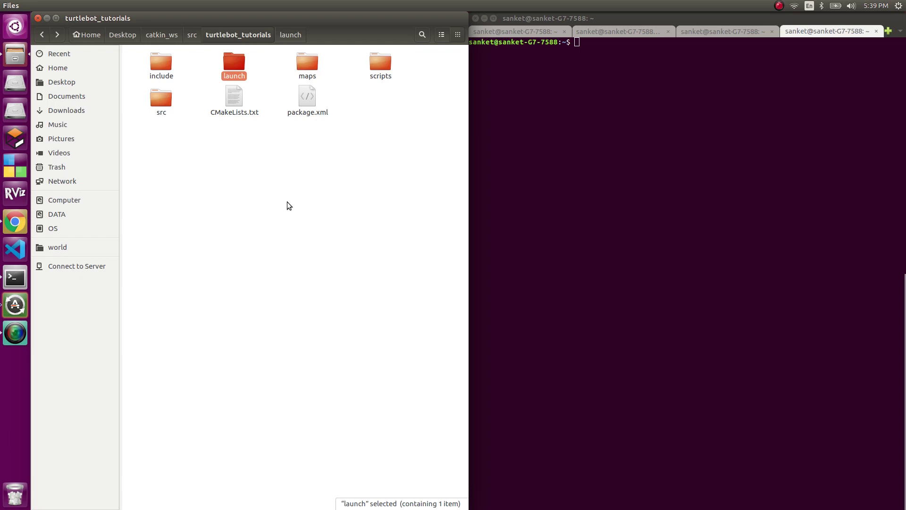
click(192, 35)
click(167, 31)
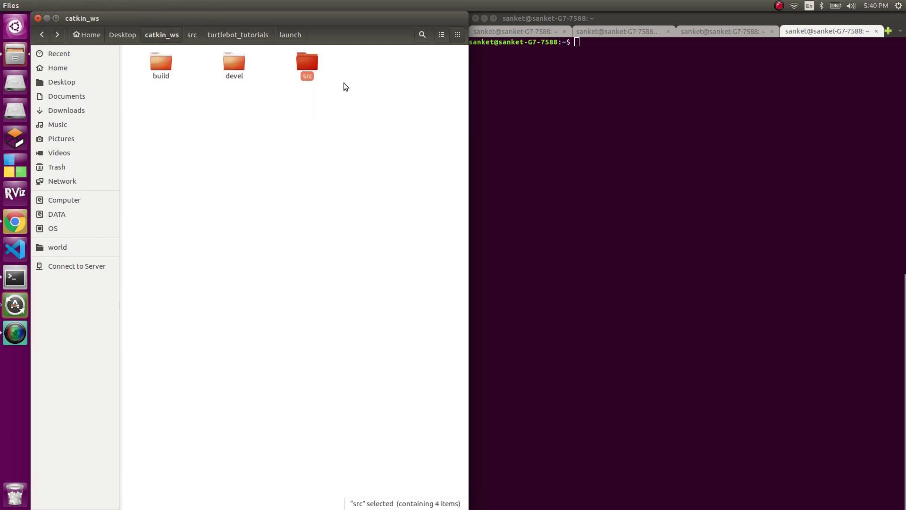
double_click(306, 66)
click(250, 39)
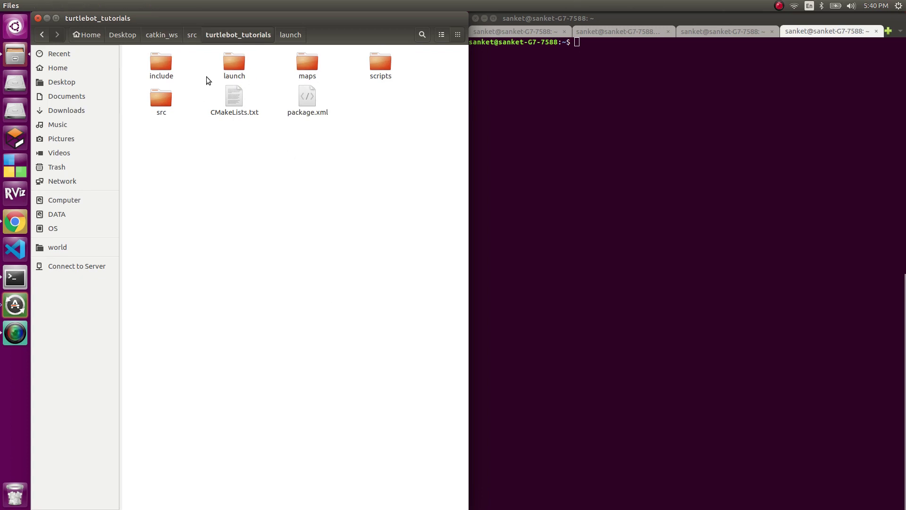
double_click(236, 72)
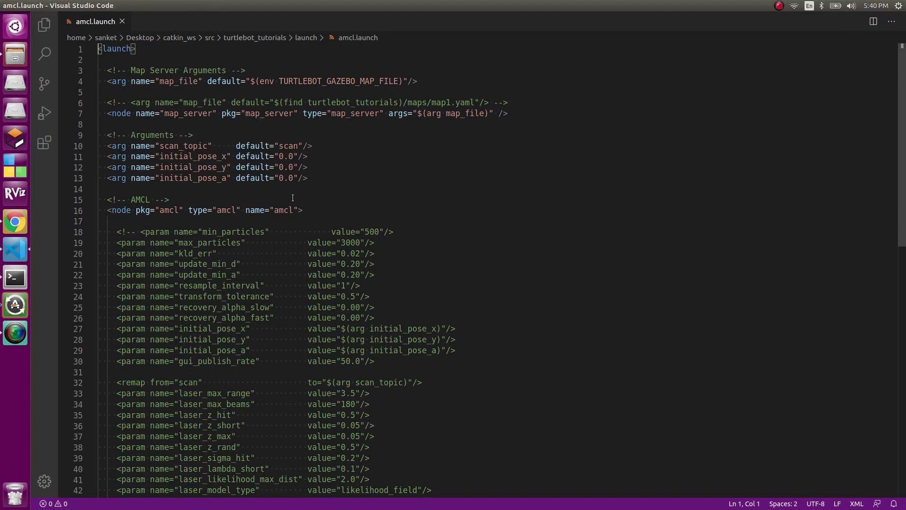
Step: Review the AMCL node declaration together with the scan_topic and initial pose arguments above it in amcl.launch
click(303, 210)
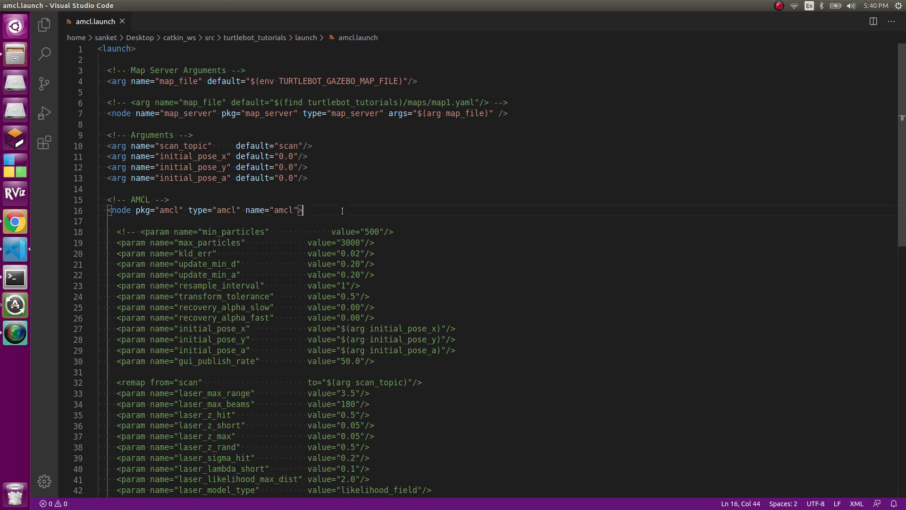
drag(303, 210, 63, 200)
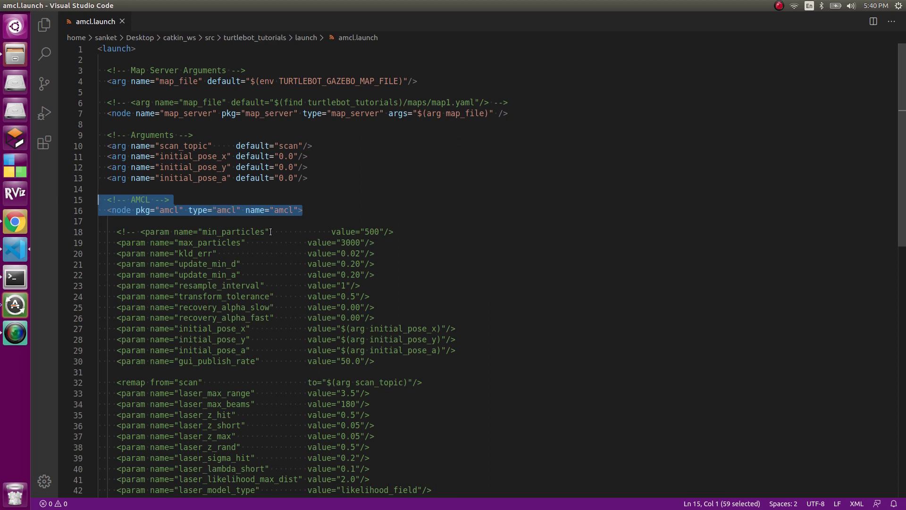
click(360, 189)
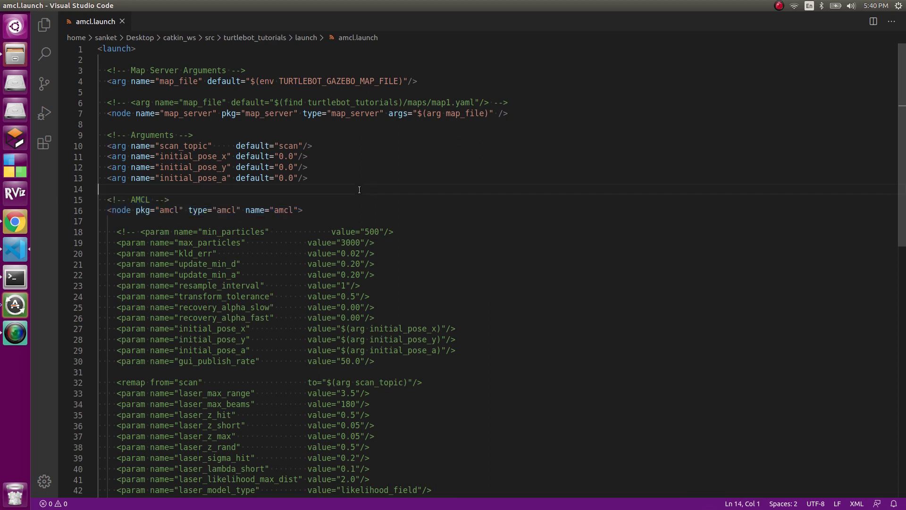
drag(309, 178, 101, 138)
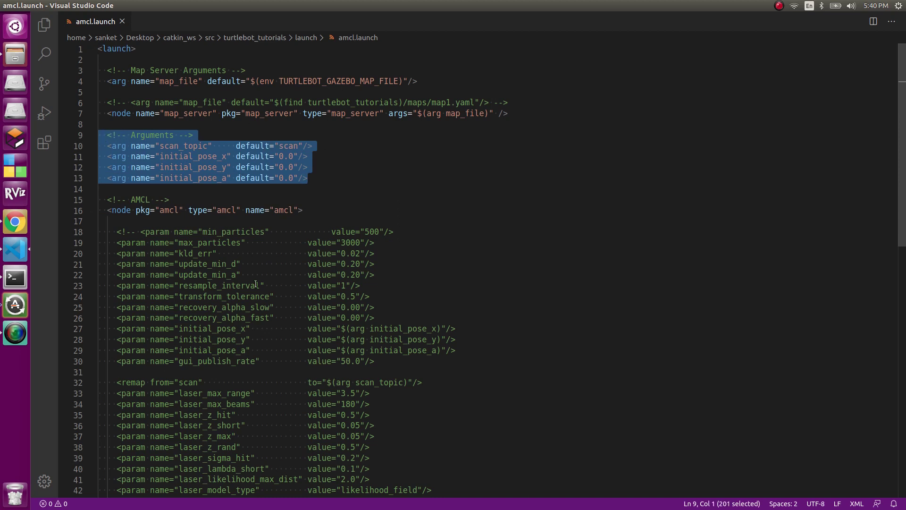
click(352, 199)
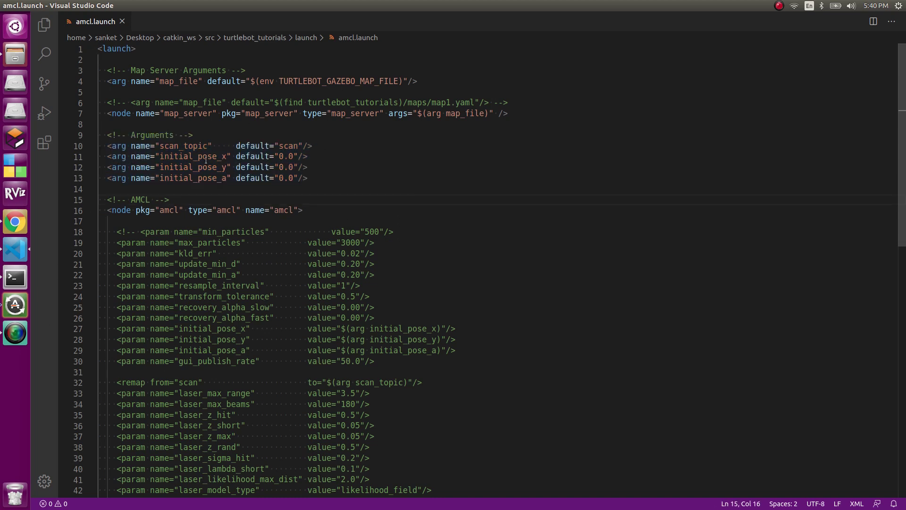
click(335, 182)
drag(335, 181, 91, 155)
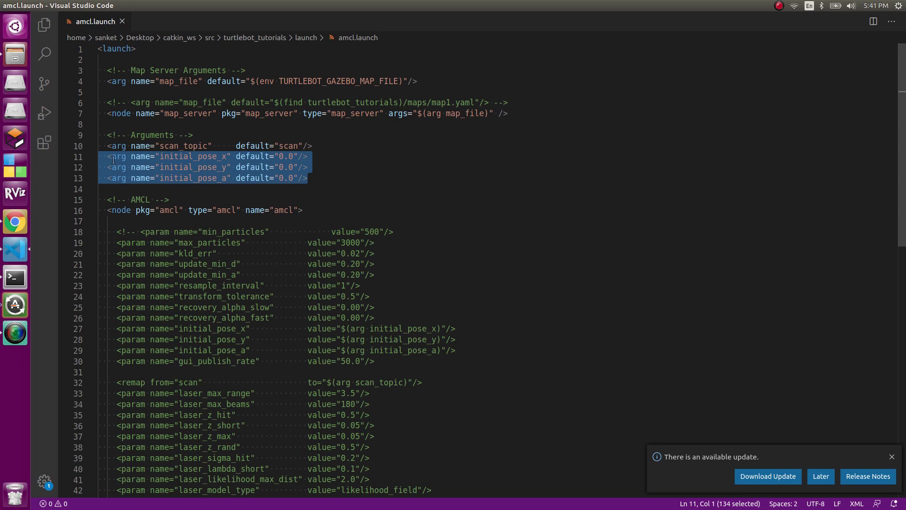
click(209, 145)
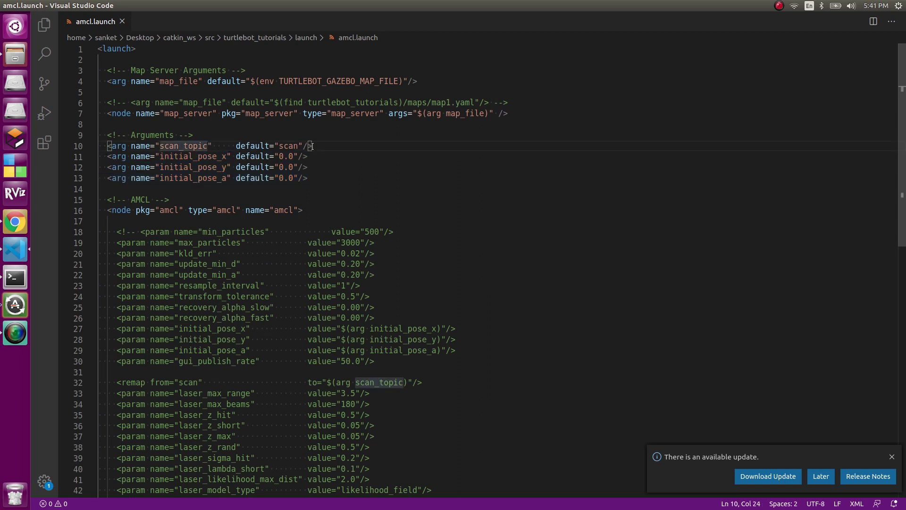
drag(312, 146, 91, 146)
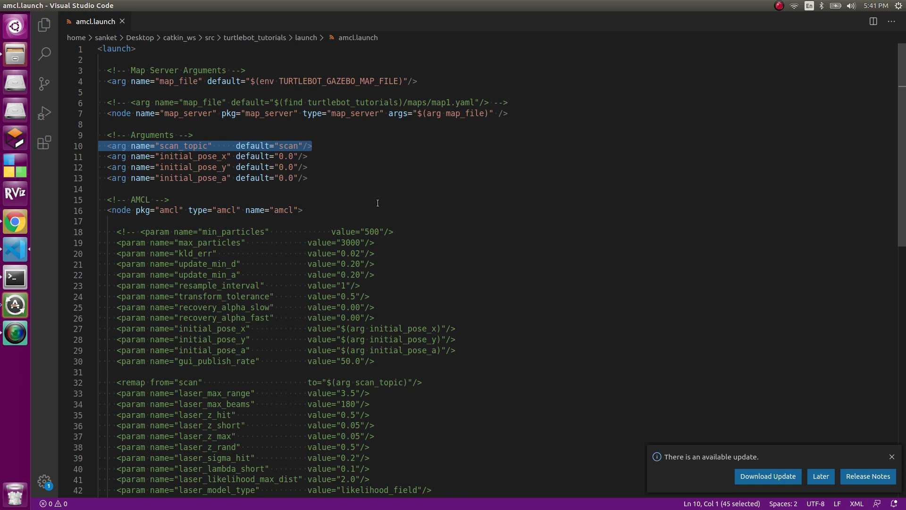
click(426, 139)
drag(304, 210, 89, 135)
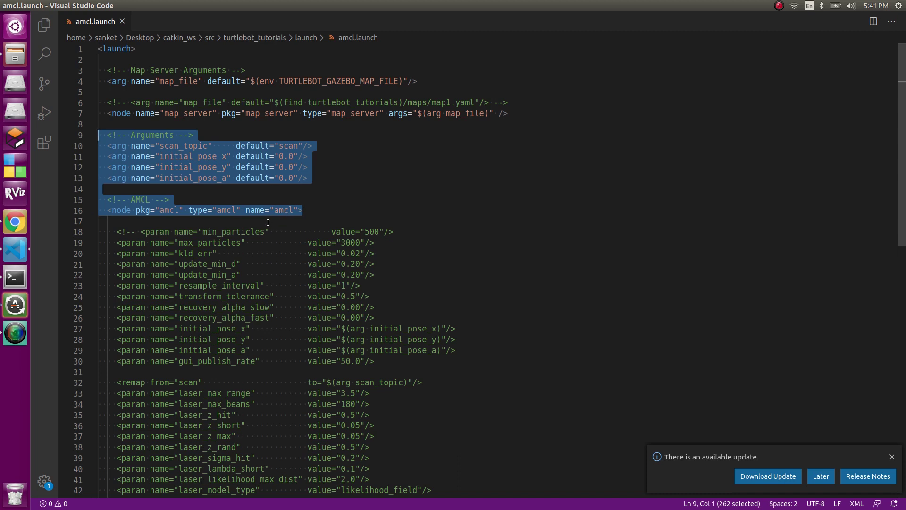
click(297, 211)
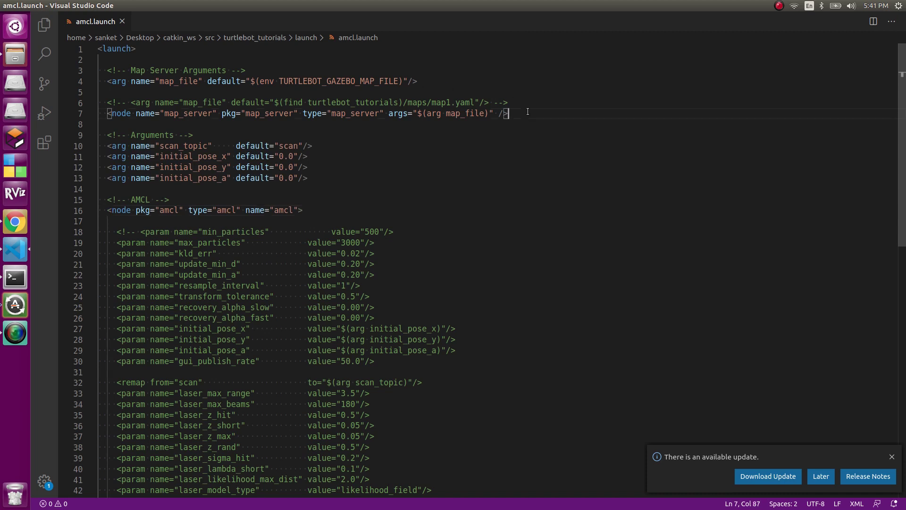
Step: Examine the map server arguments and node, plus the commented-out parameter block inside the AMCL node
drag(527, 111, 128, 70)
click(132, 102)
double_click(459, 115)
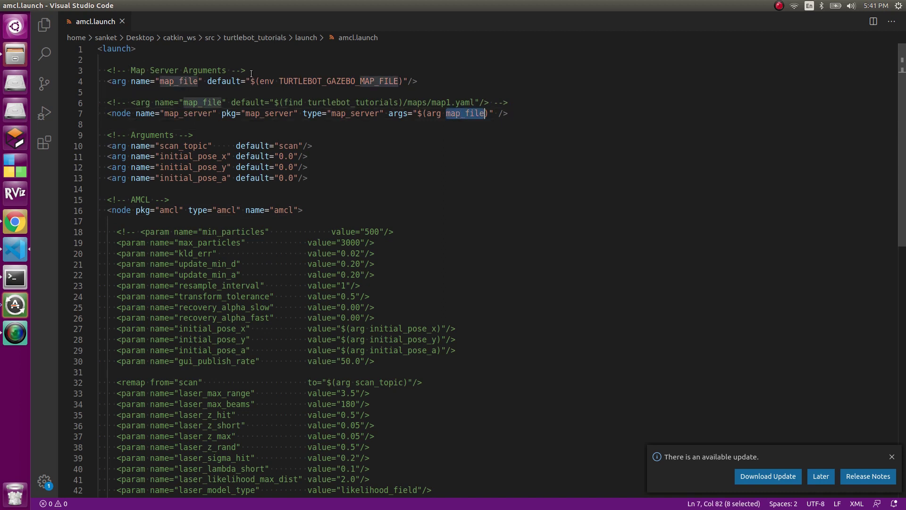
drag(249, 71, 370, 81)
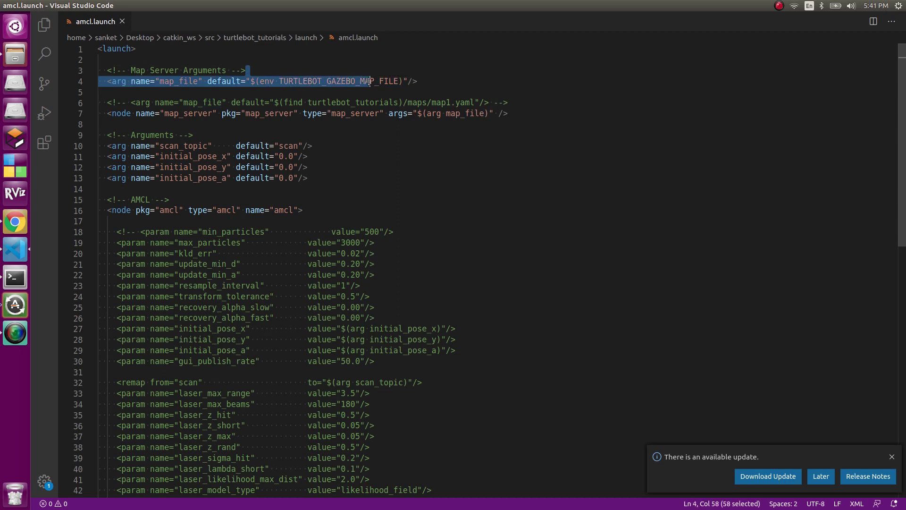
click(388, 81)
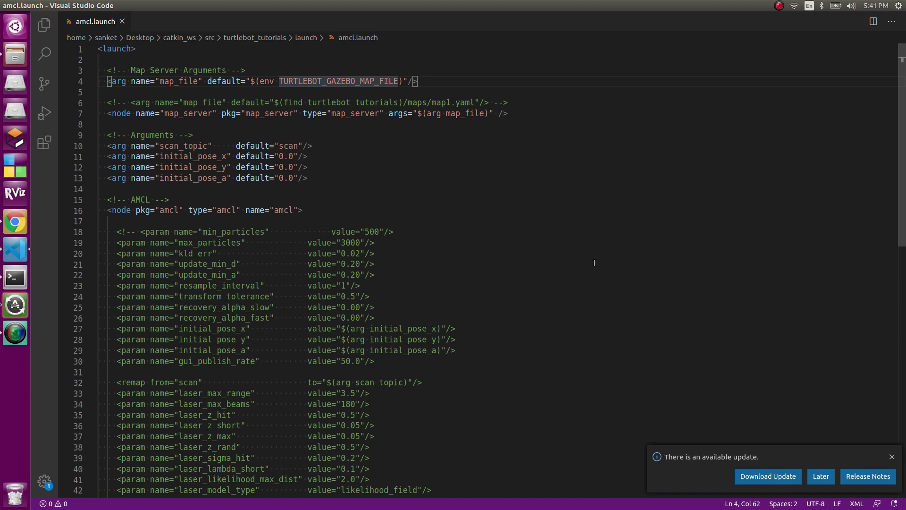
scroll(594, 263, down, 5)
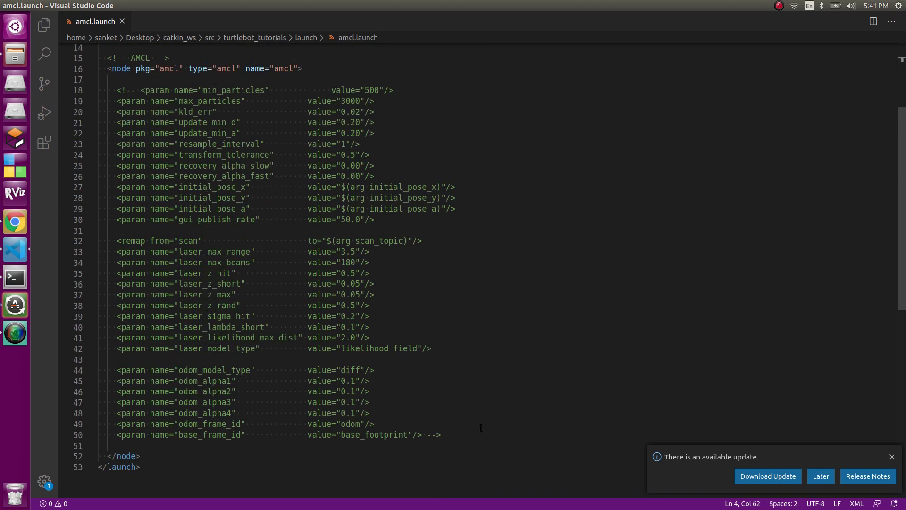
drag(481, 430, 98, 87)
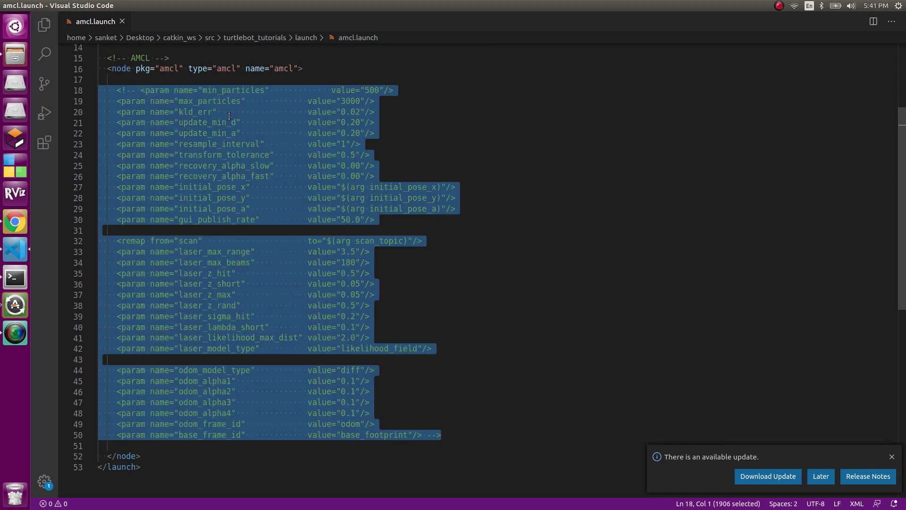
click(235, 113)
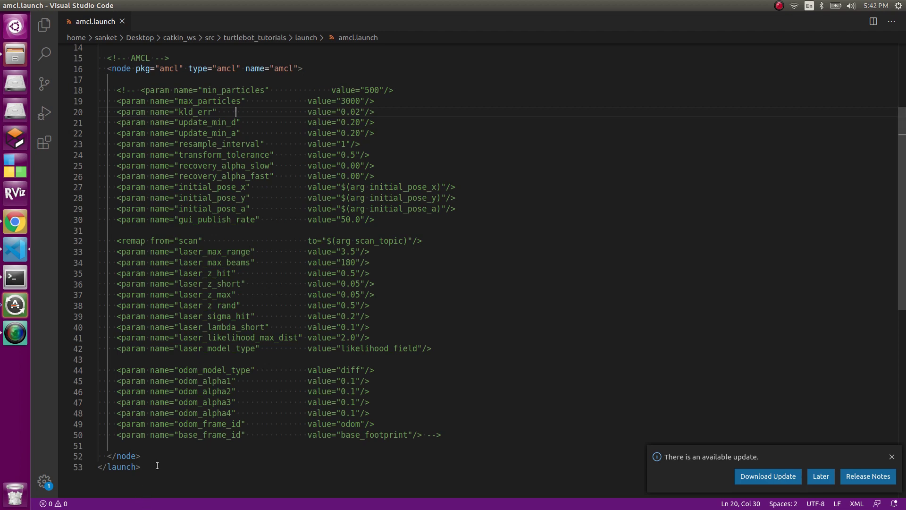
Step: Switch to Chrome and read the Parameters section of the ROS Wiki amcl page, including the overall filter parameters
click(17, 221)
scroll(118, 208, down, 2)
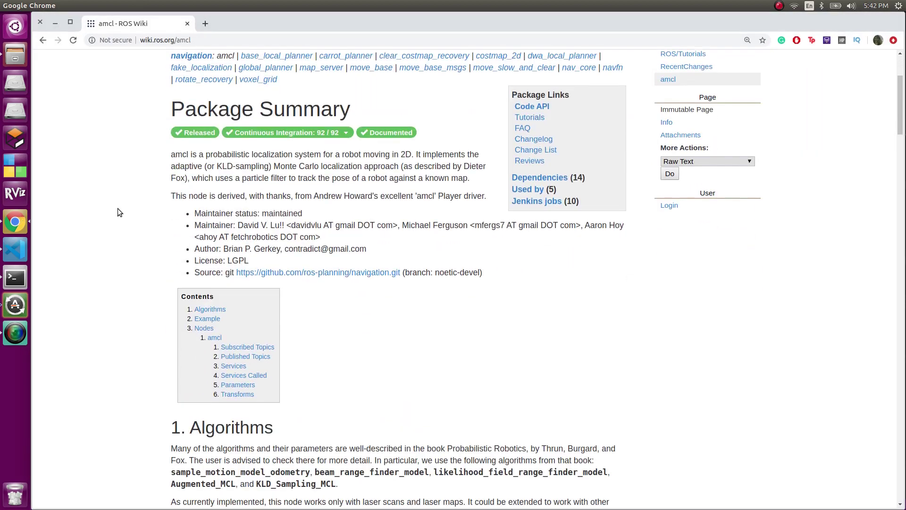
scroll(142, 161, up, 2)
scroll(163, 114, up, 1)
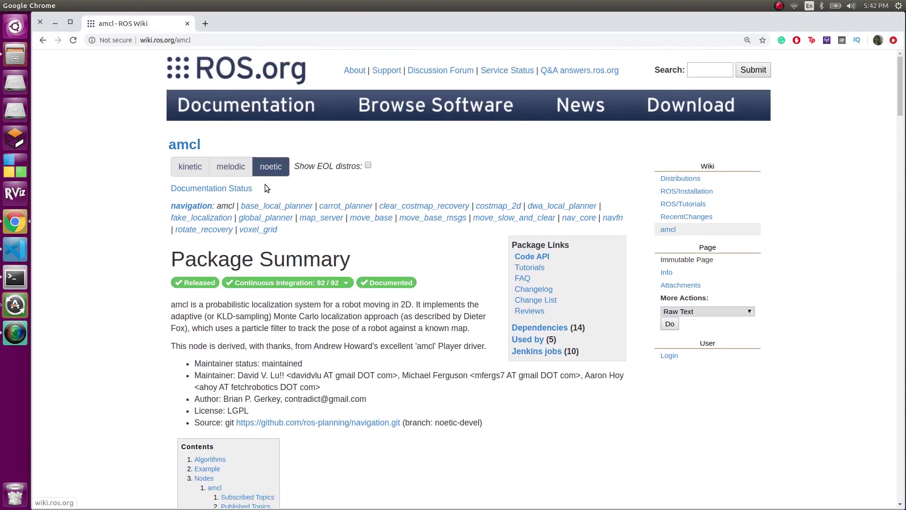
scroll(897, 95, down, 6)
drag(900, 95, 901, 213)
scroll(186, 211, down, 4)
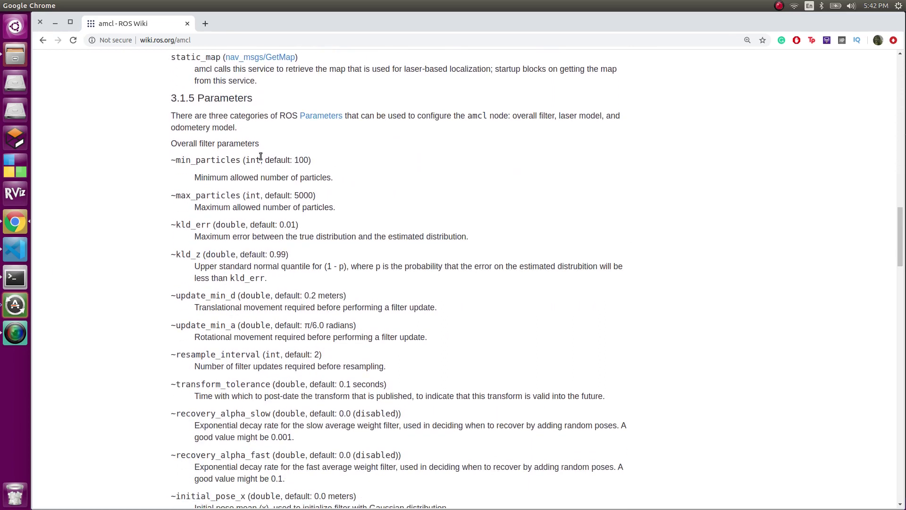
scroll(208, 373, down, 4)
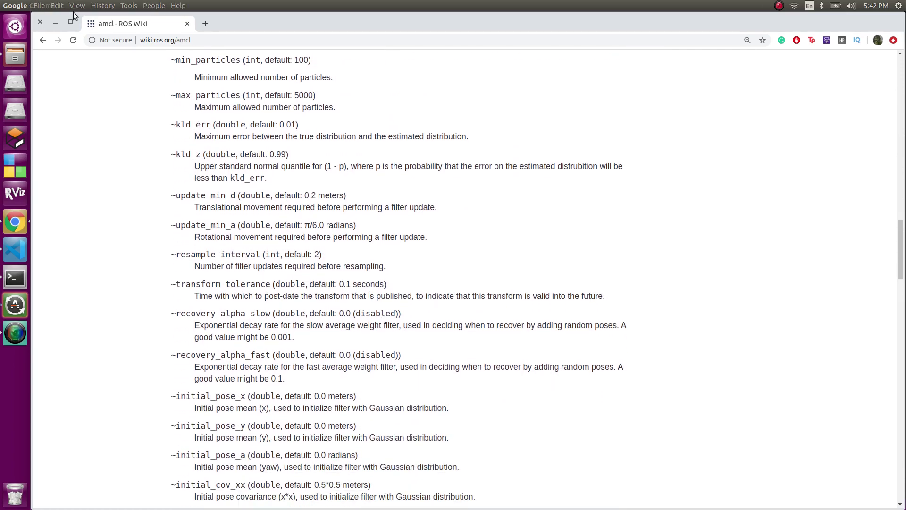
click(55, 22)
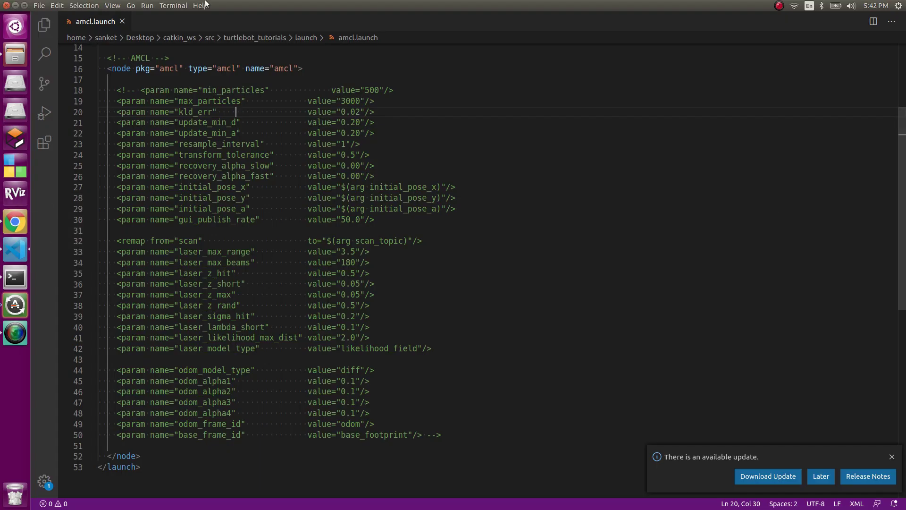
Step: Switch to the terminal and start the Gazebo simulation with roslaunch turtlebot_gazebo turtlebot_world.launch
click(15, 6)
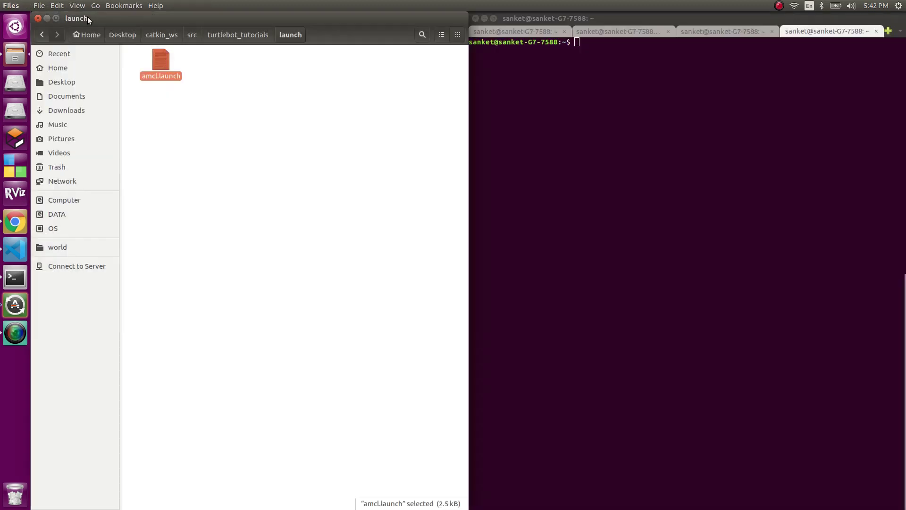
click(512, 132)
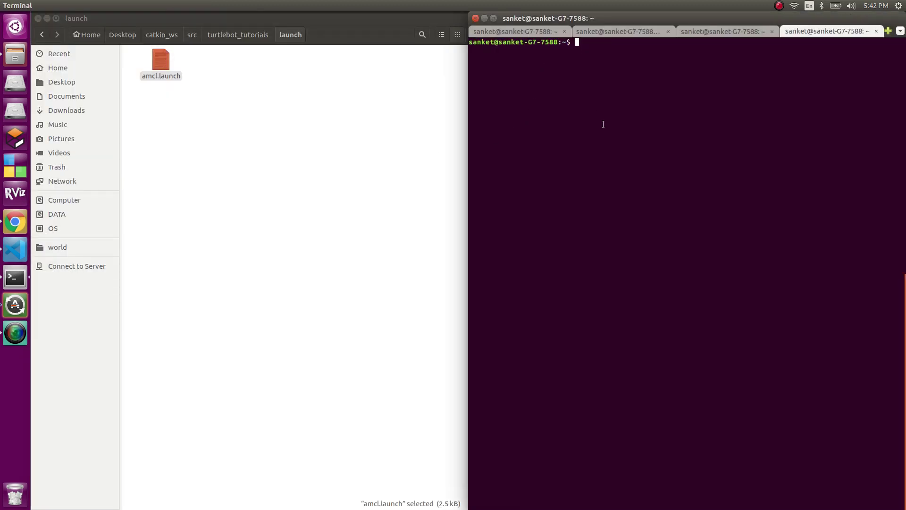
text(roslaunch turtlebot_ga)
key(Tab)
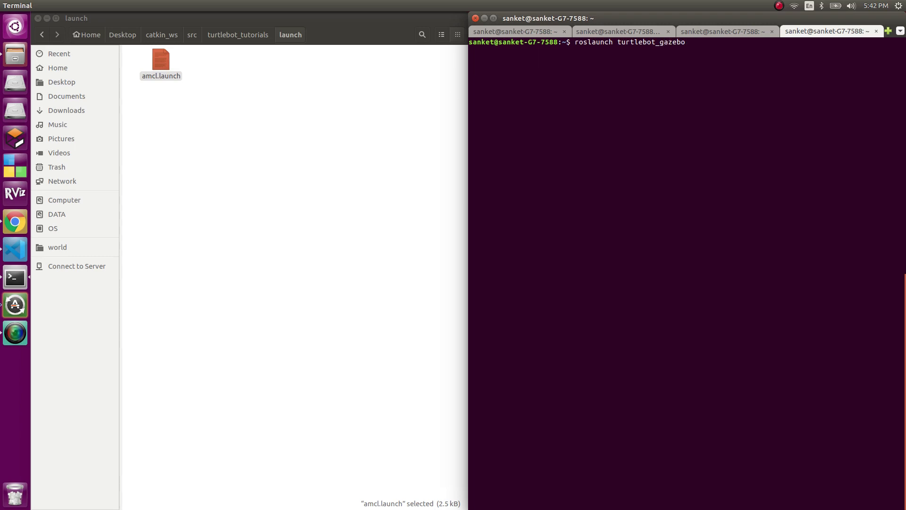
text(tur)
key(Tab)
key(Return)
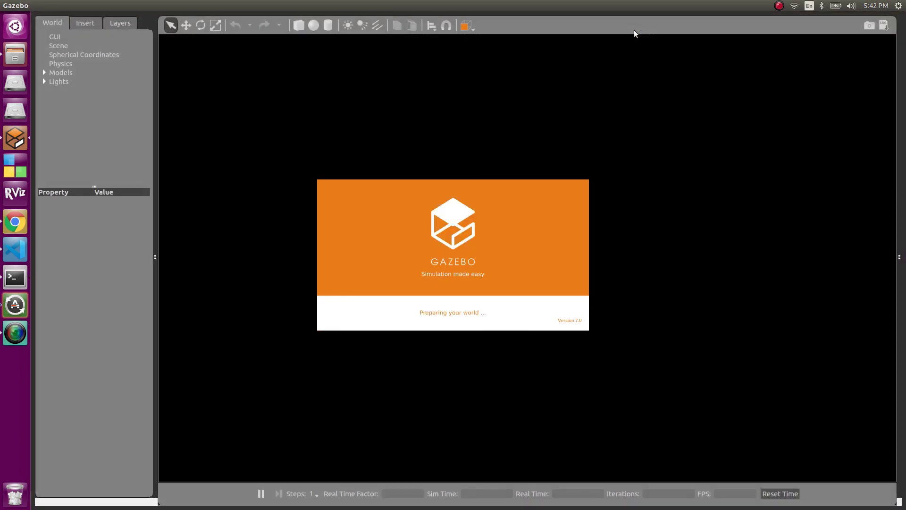
scroll(548, 248, up, 5)
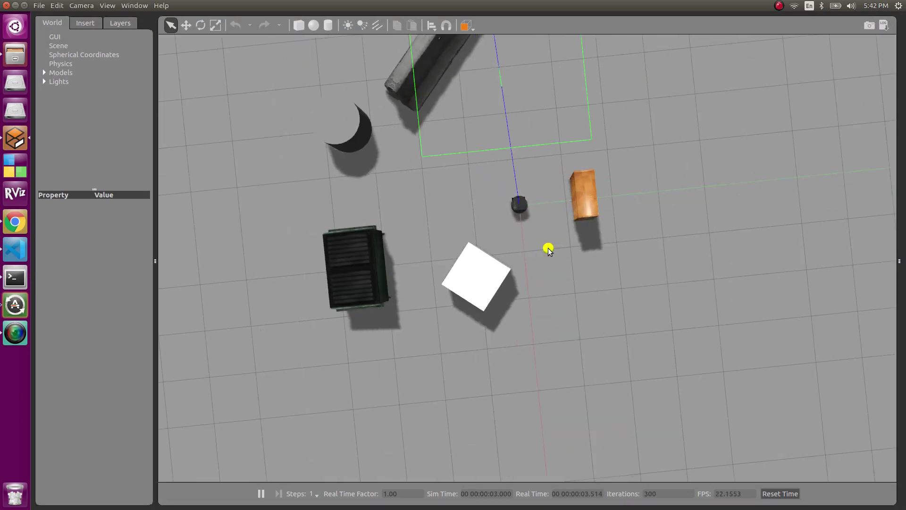
Step: In the terminal session at ~/Desktop/catkin_ws, run roslaunch turtlebot_tutorials amcl.launch and check the started nodes in its output
click(19, 276)
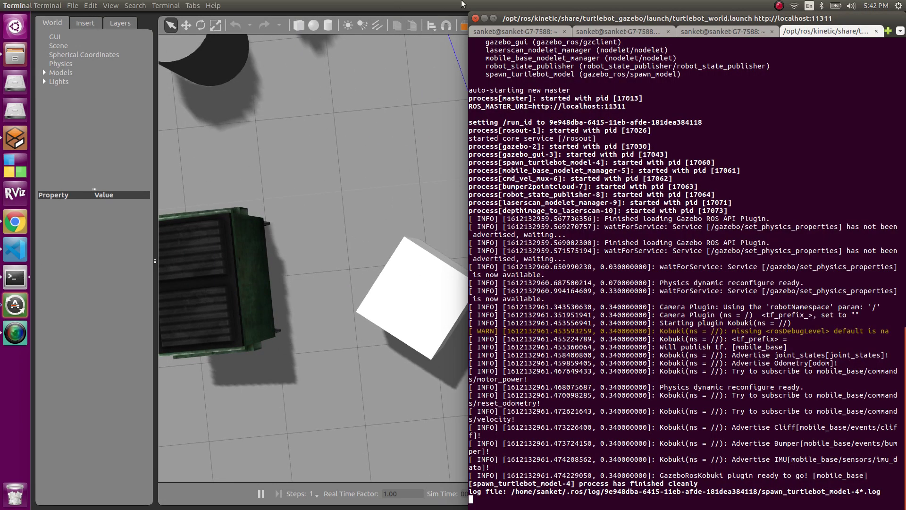
click(646, 32)
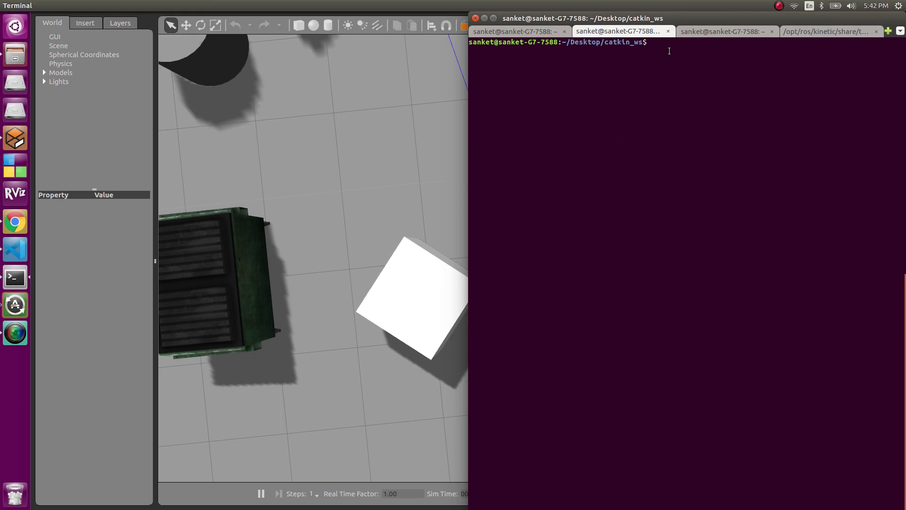
text(roslaunch turtlebot_tu)
key(Tab)
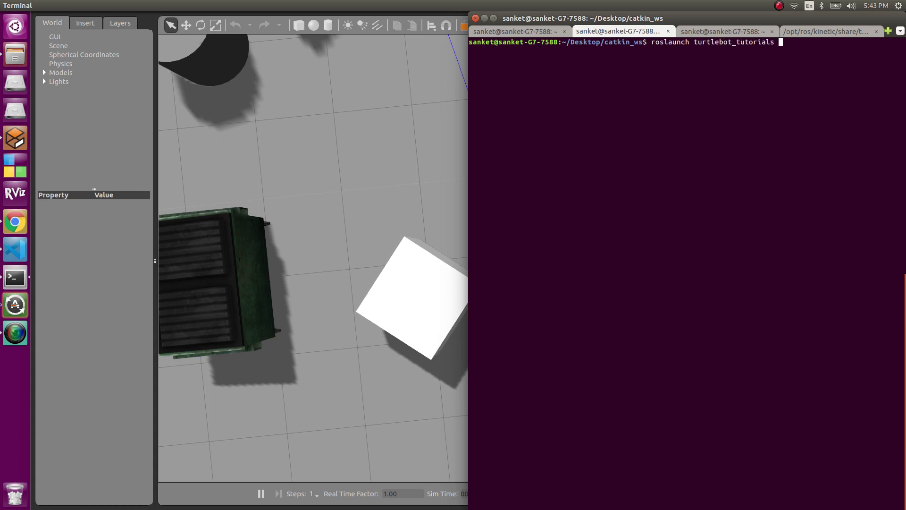
text(am)
key(Tab)
key(Return)
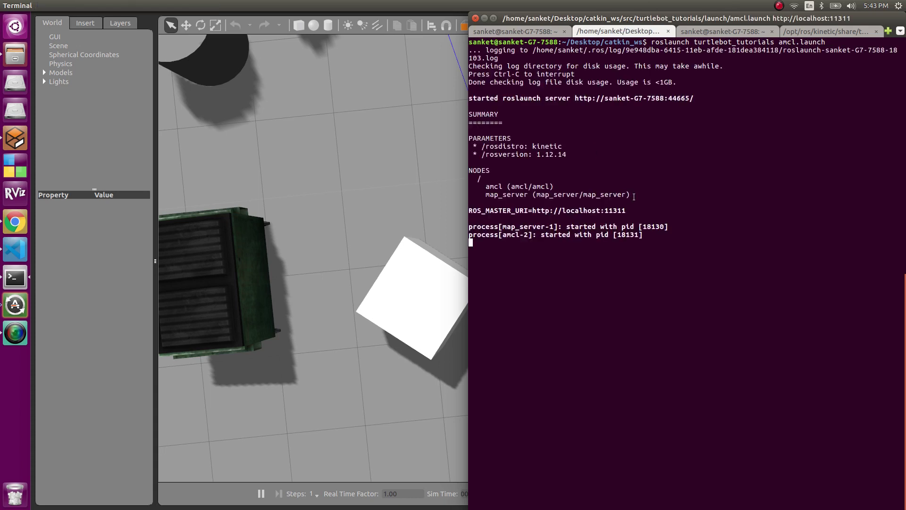
triple_click(634, 197)
drag(634, 196, 450, 186)
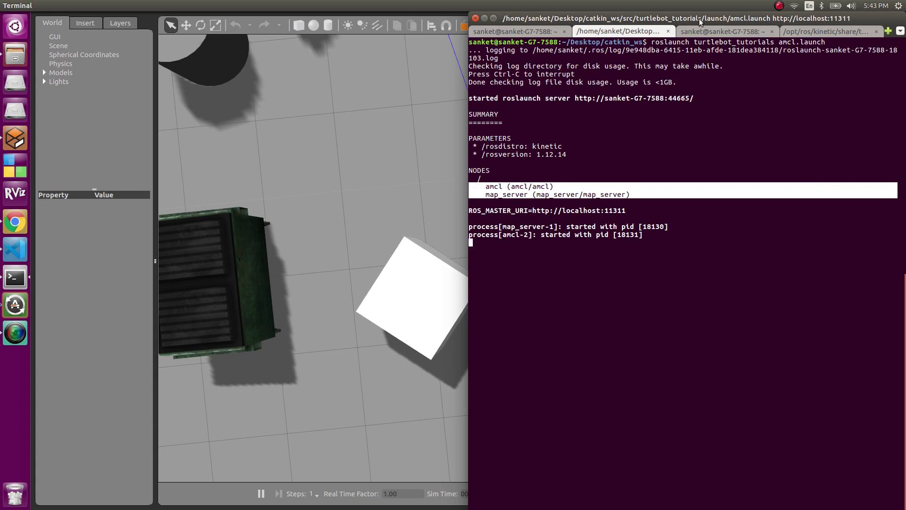
Step: In the idle home-directory terminal session, start RViz with the command rviz
click(700, 31)
text(rviz)
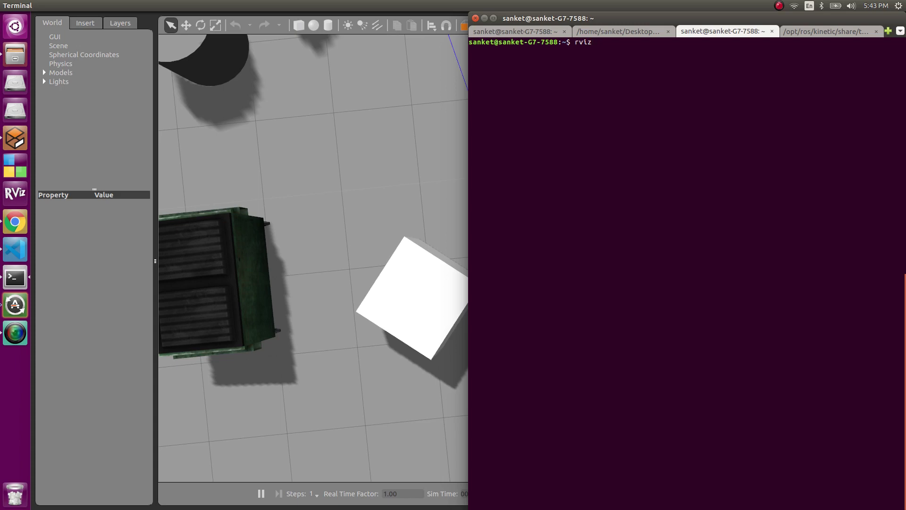
key(Return)
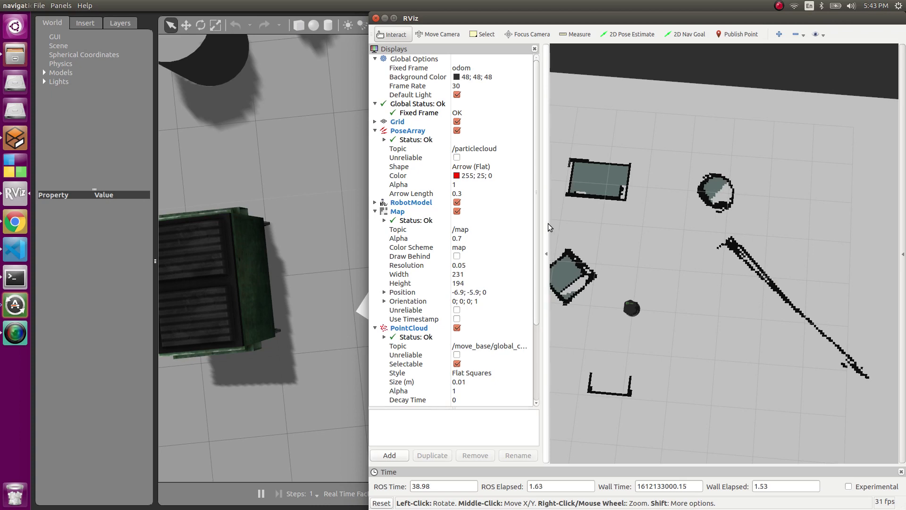
Step: Check the PoseArray, Map and PointCloud settings in the Displays list, and view the display types that can be added without adding one
click(547, 226)
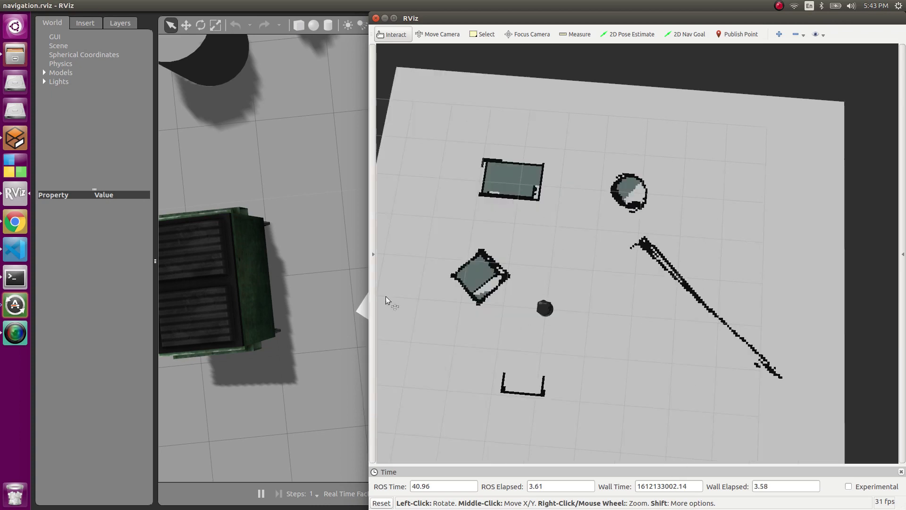
click(371, 256)
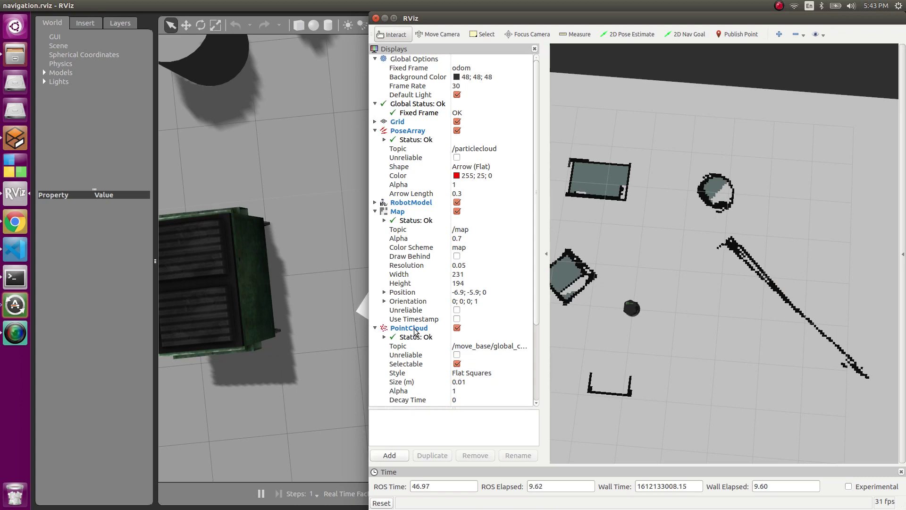
click(381, 454)
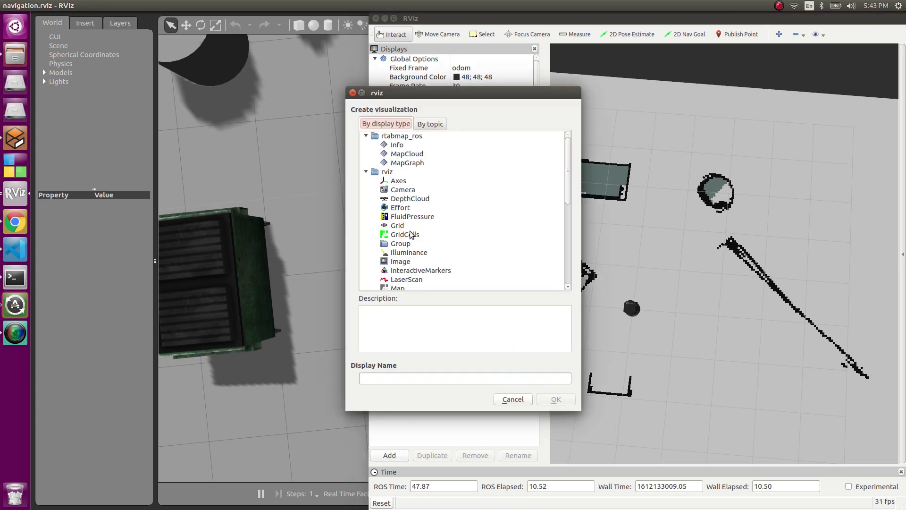
click(504, 403)
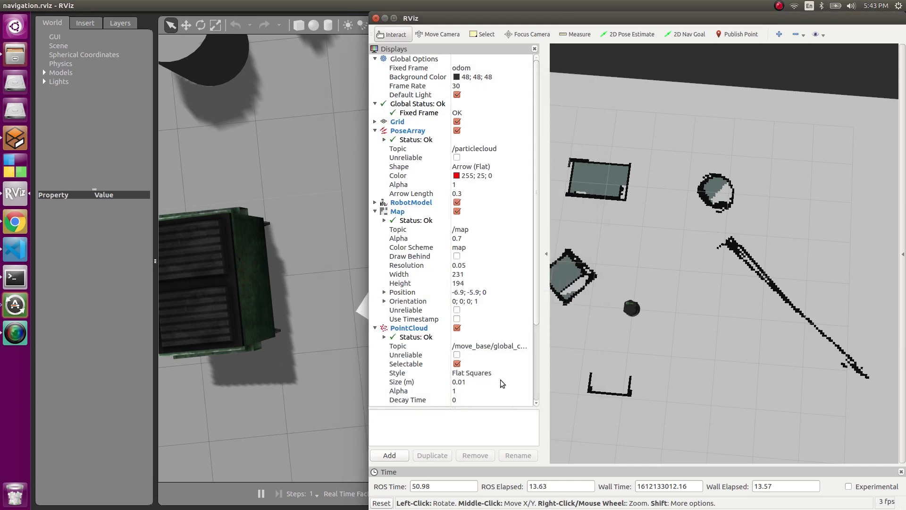
click(502, 350)
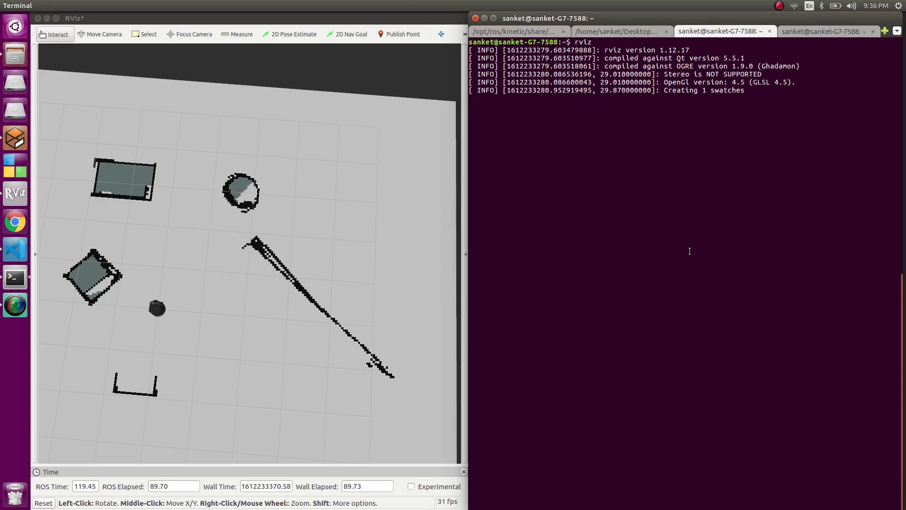
Step: Switch to the terminal and start keyboard control in an idle session with roslaunch turtlebot_teleop keyboard_teleop.launch
key(alt+4)
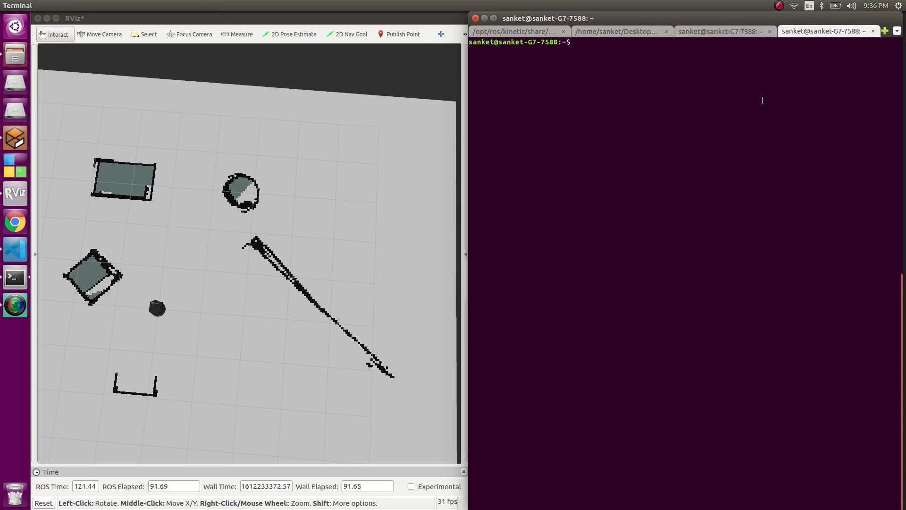
text(roslaunch turtlebot_teleop)
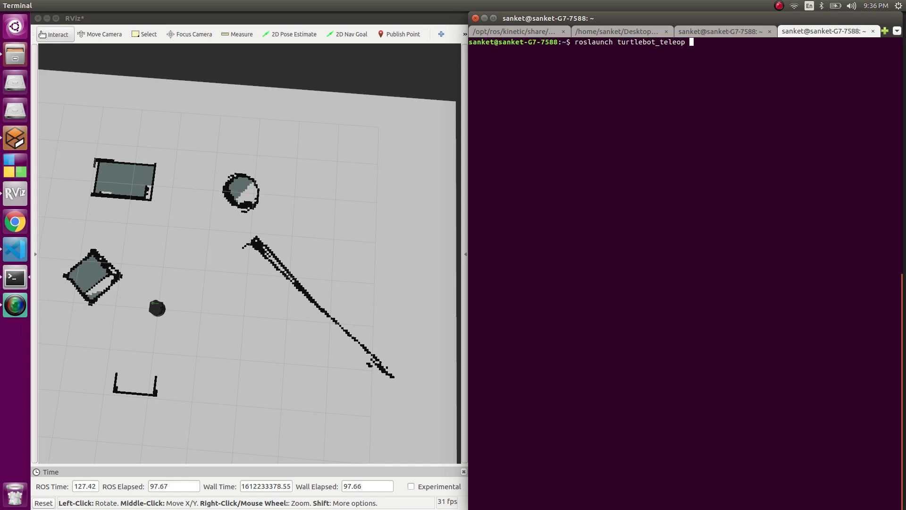
text( ke)
key(Tab)
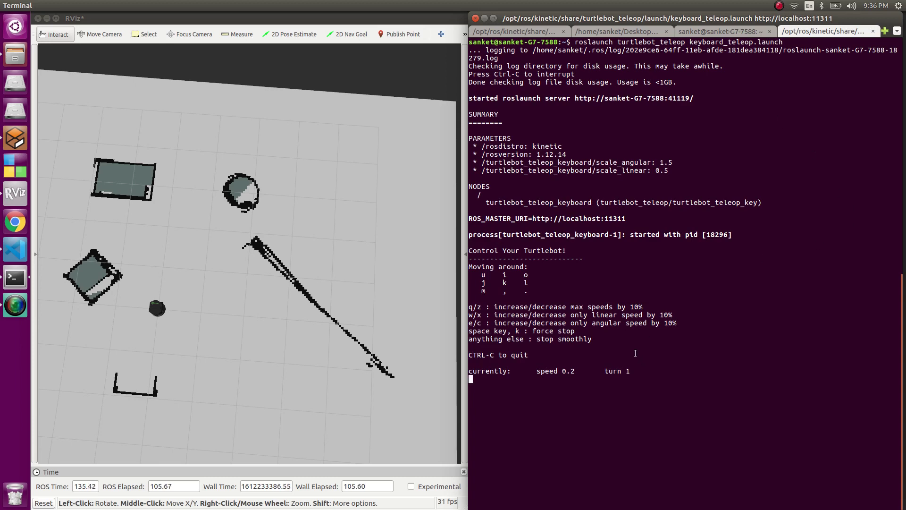
Step: Examine the movement and speed keys listed in the keyboard teleop output
drag(620, 343, 464, 305)
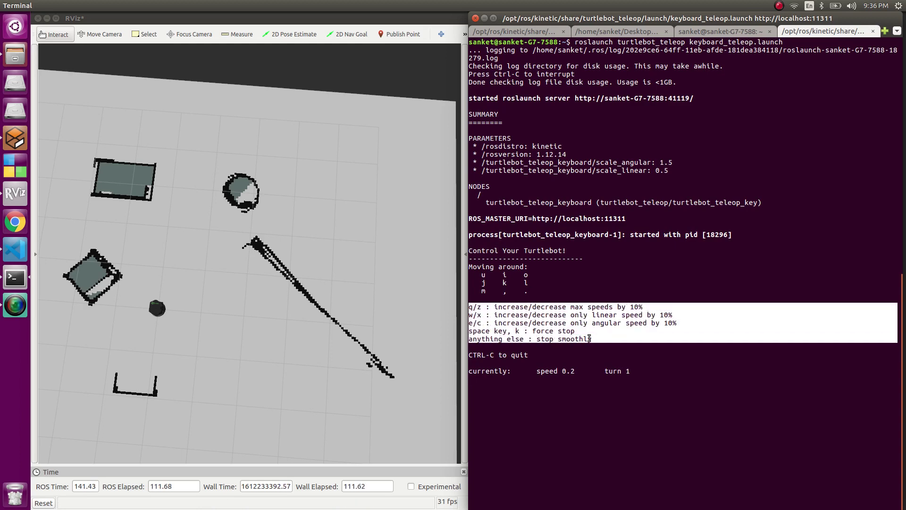
drag(543, 302, 470, 265)
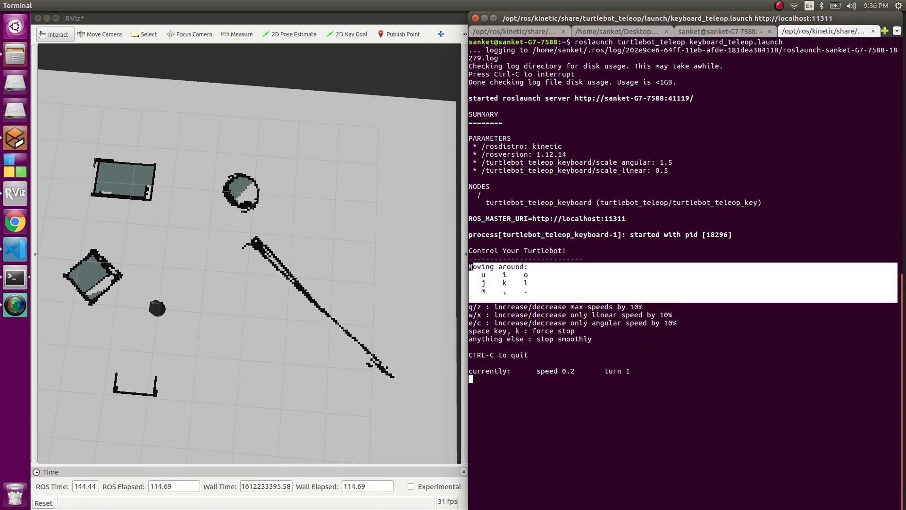
click(608, 288)
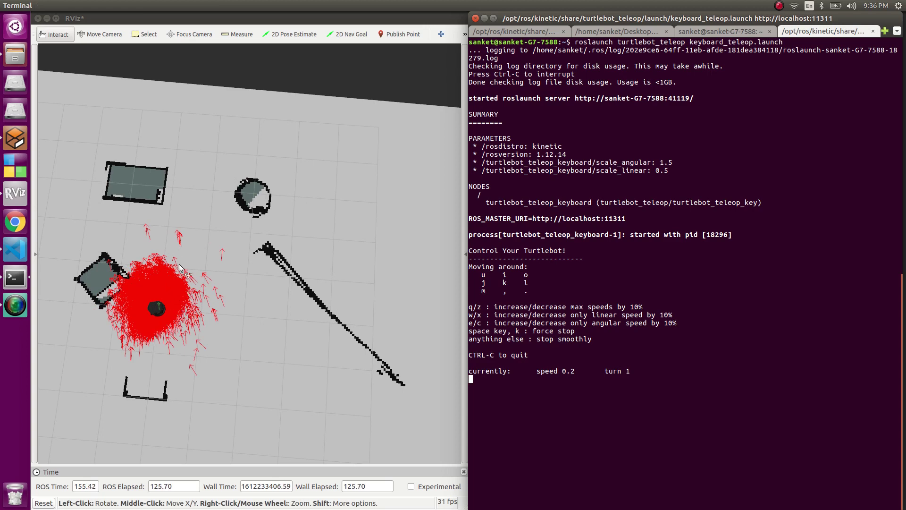
Step: In RViz, review the display settings behind the red particle cloud and hide the Displays list again
click(35, 255)
click(66, 274)
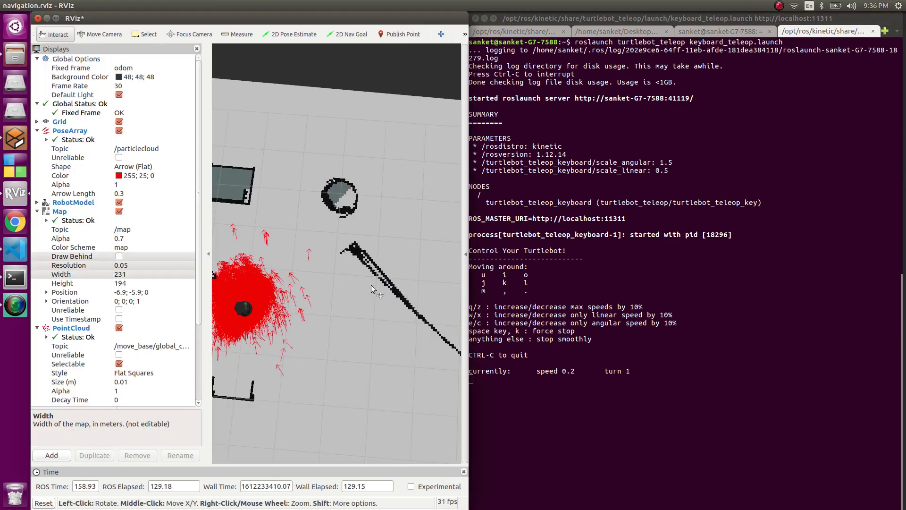
click(208, 254)
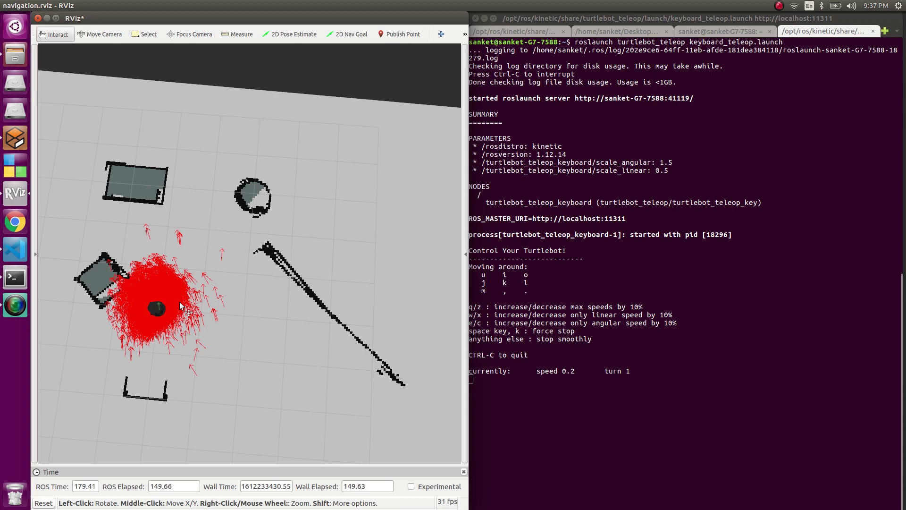
Step: Drive the TurtleBot from the teleop session, mainly forward with a final reverse command, so the AMCL particle cloud updates
click(581, 323)
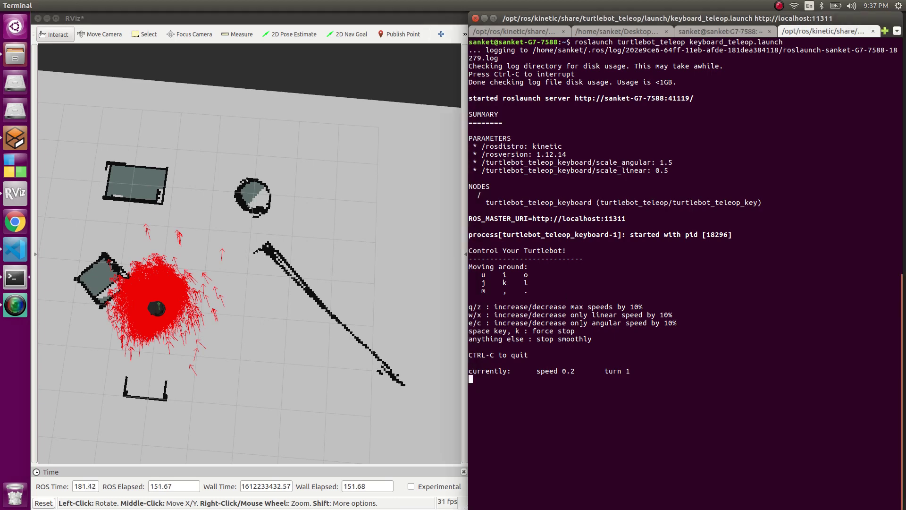
key(i)
key(i)
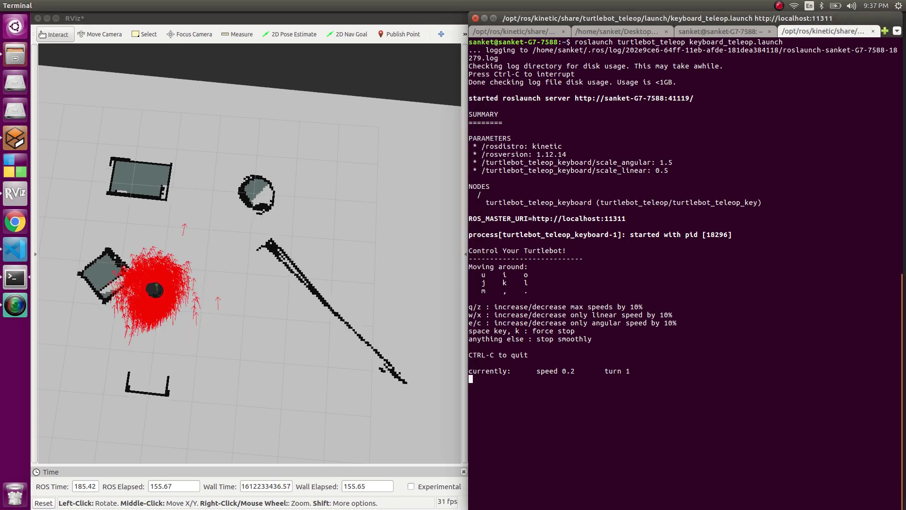
key(i)
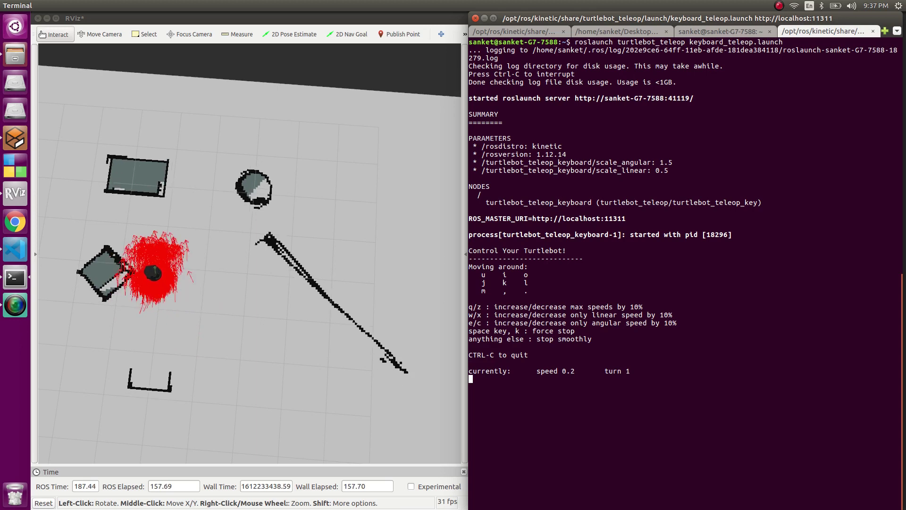
key(i)
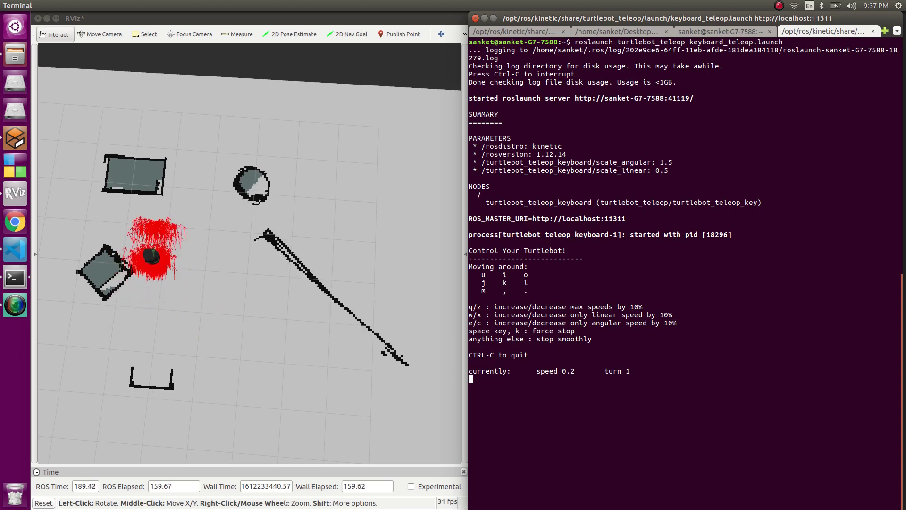
key(i)
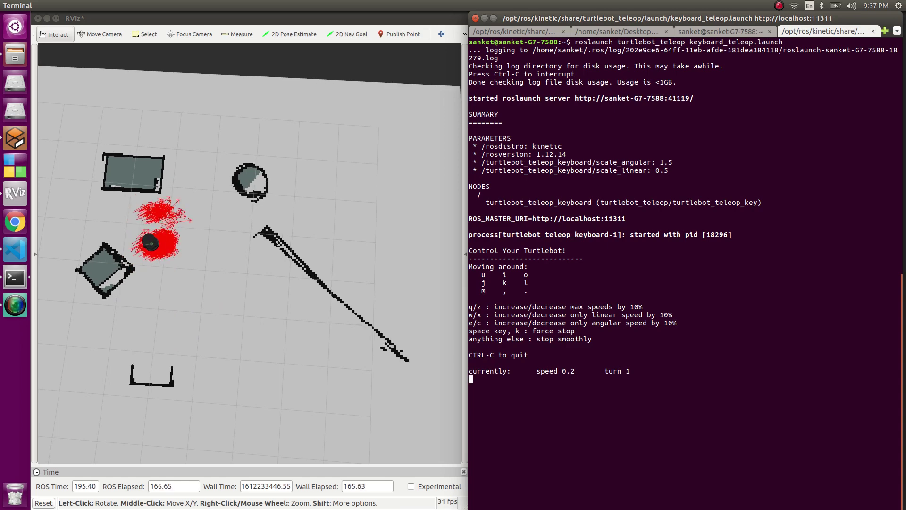
key(i)
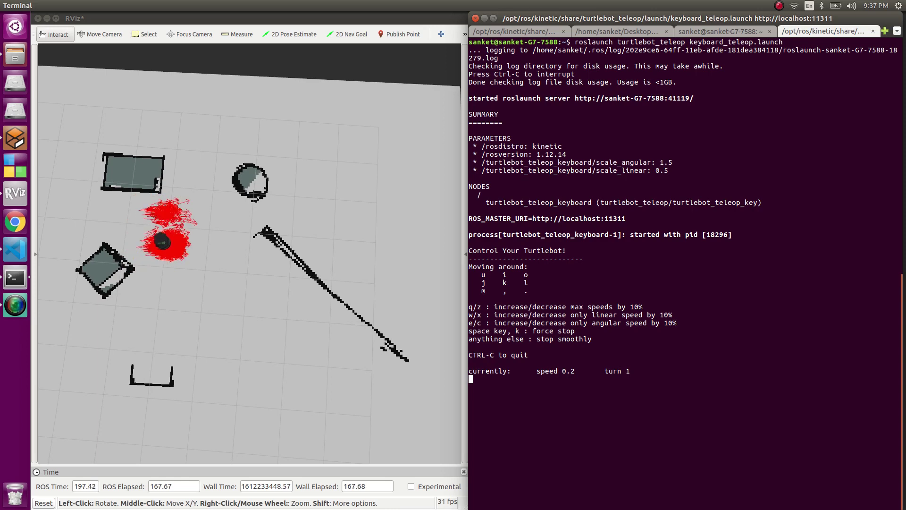
key(i)
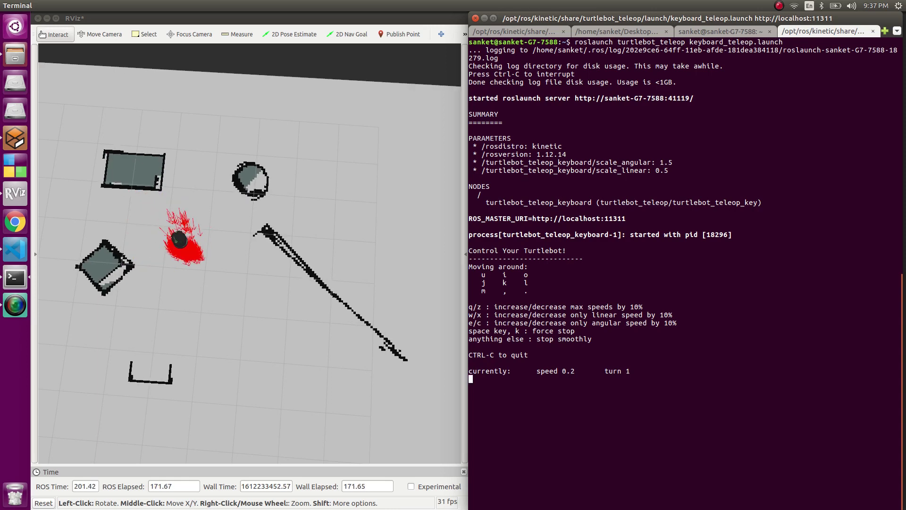
key(comma)
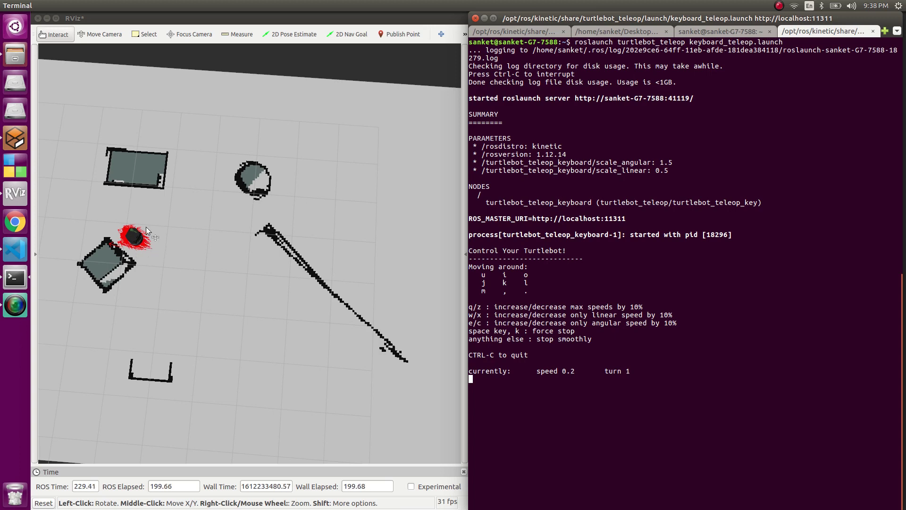
Step: Switch to Gazebo and compare the TurtleBot's position beside the white cube with its estimated pose in RViz
click(13, 135)
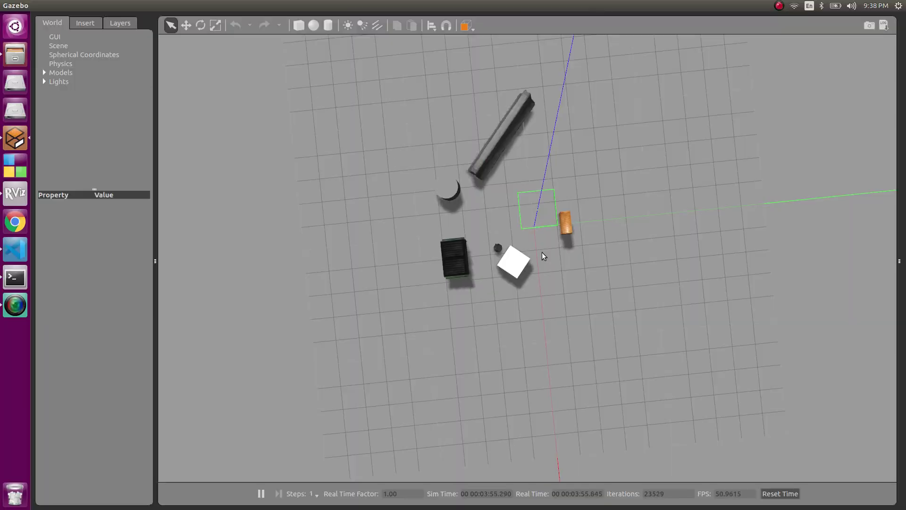
scroll(542, 252, down, 5)
scroll(542, 252, up, 10)
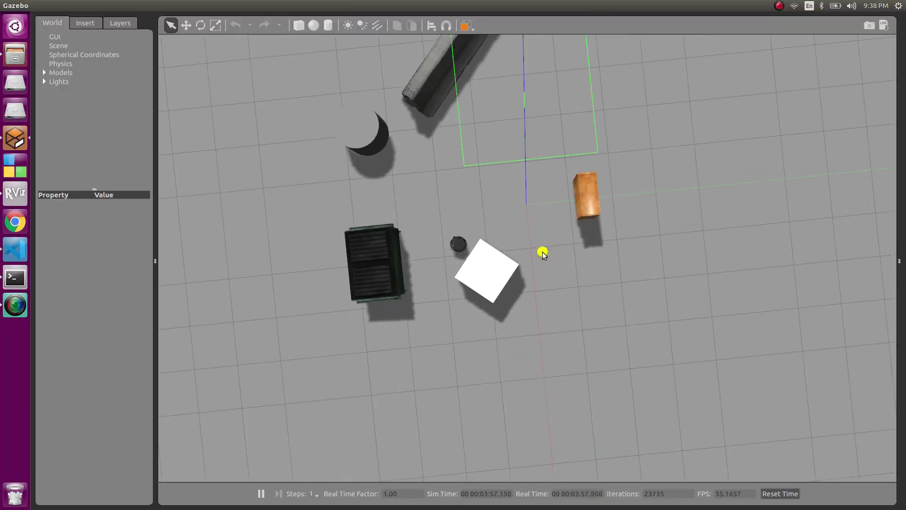
mouse_move(542, 243)
middle_down()
mouse_move(461, 242)
mouse_move(424, 255)
middle_up()
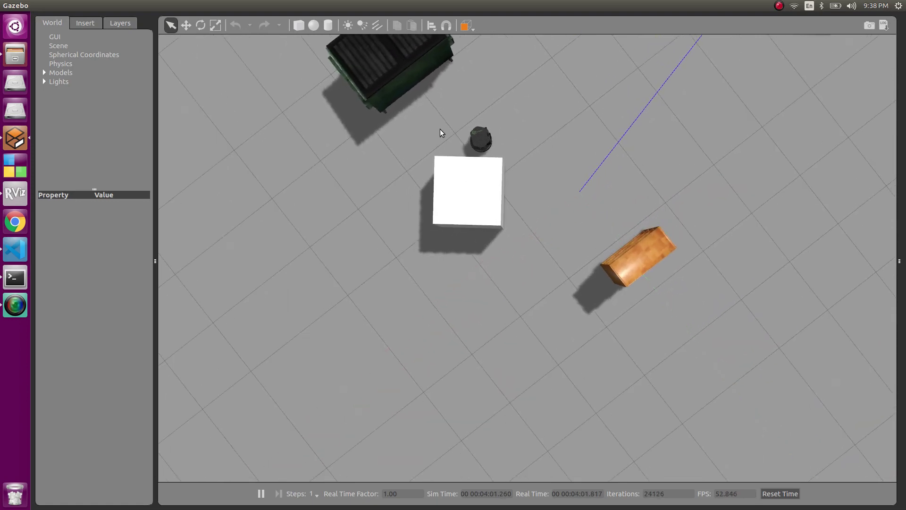
click(169, 207)
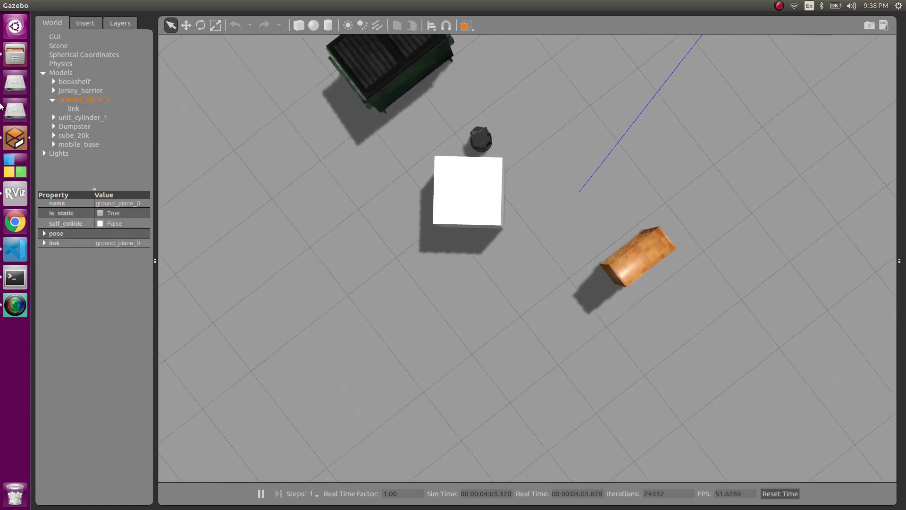
click(20, 200)
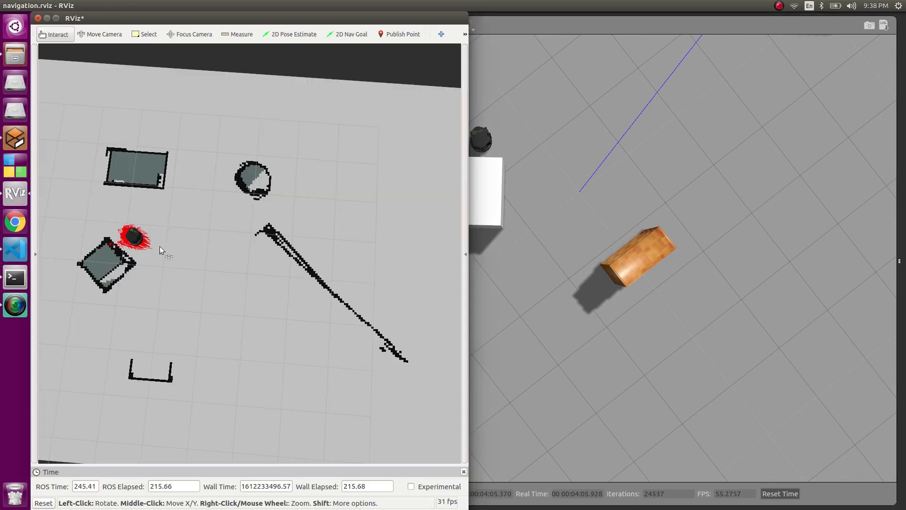
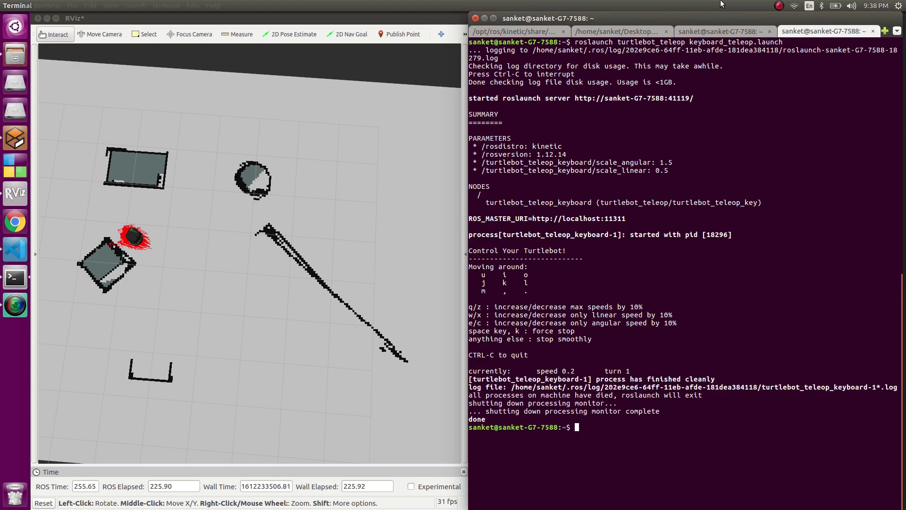
Step: In the terminal, stop the running keyboard teleop, amcl.launch and turtlebot_world.launch processes
key(ctrl+Page_Up)
key(ctrl+c)
click(642, 30)
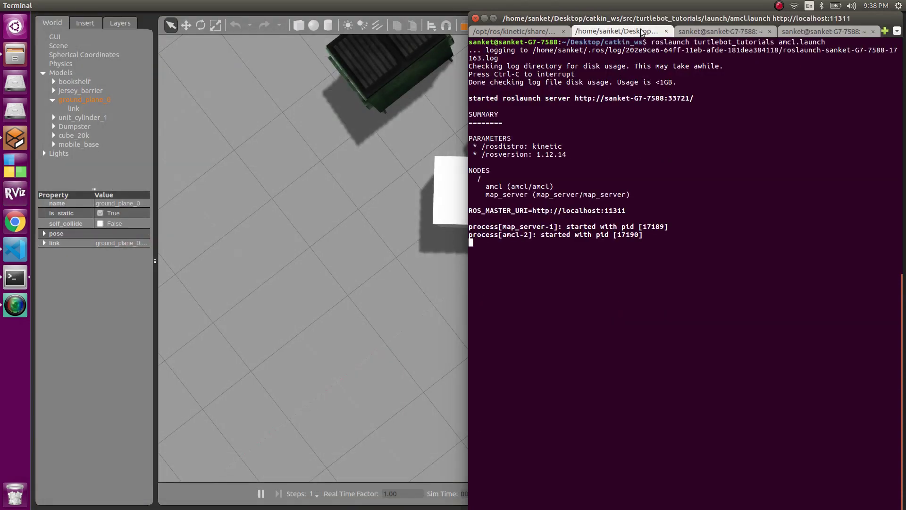
key(ctrl+c)
click(525, 32)
key(ctrl+c)
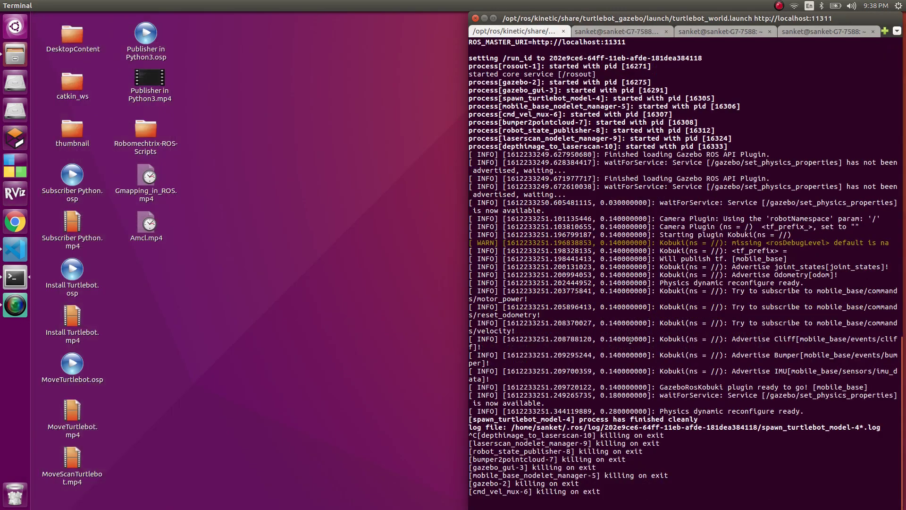
Step: In Visual Studio Code, comment out amcl.launch's TURTLEBOT_GAZEBO_MAP_FILE map_file argument and uncomment the one pointing to turtlebot_tutorials/maps/map1.yaml
click(10, 252)
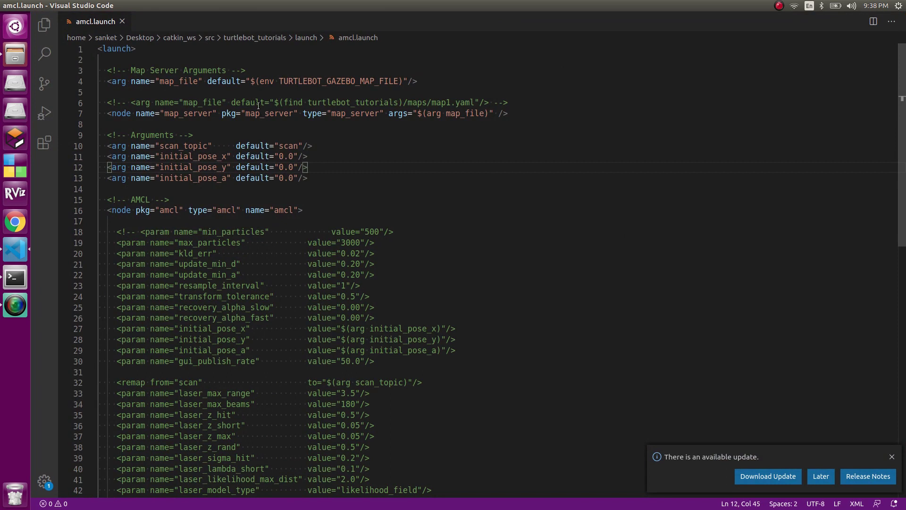
triple_click(261, 81)
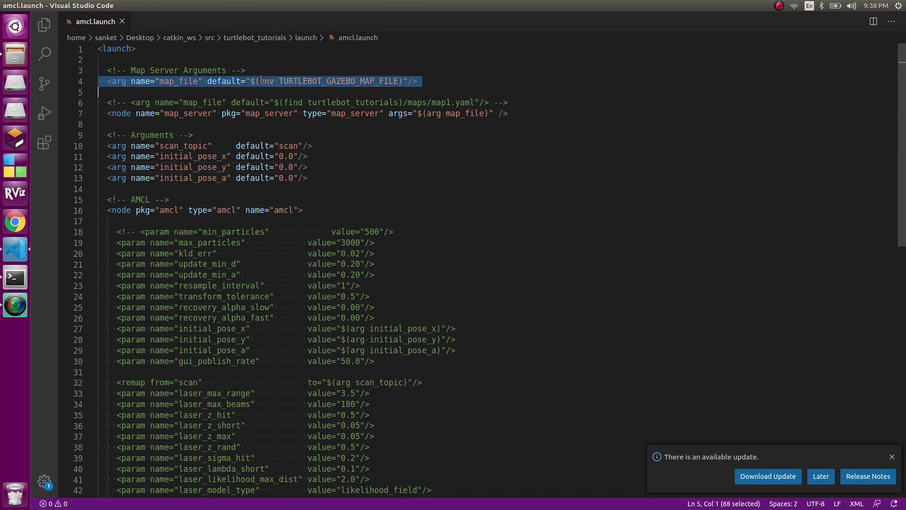
key(ctrl+slash)
click(232, 101)
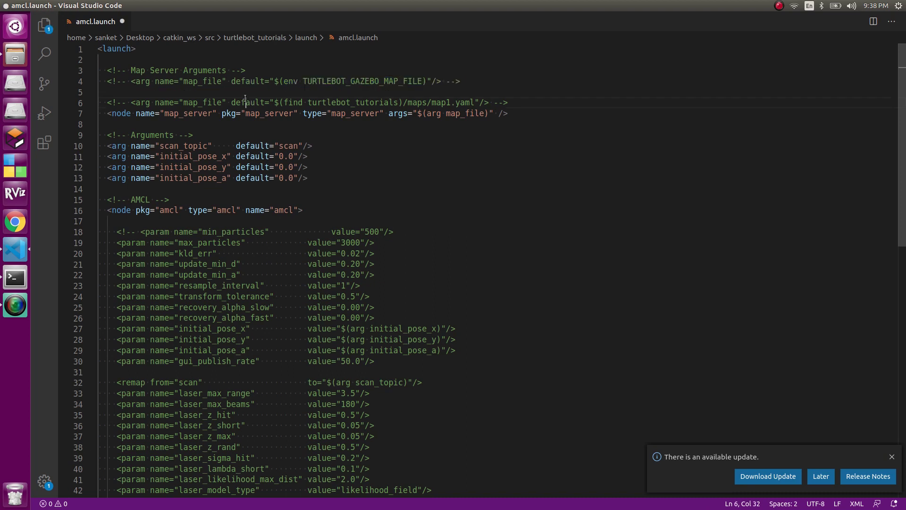
triple_click(245, 98)
key(ctrl+slash)
click(383, 128)
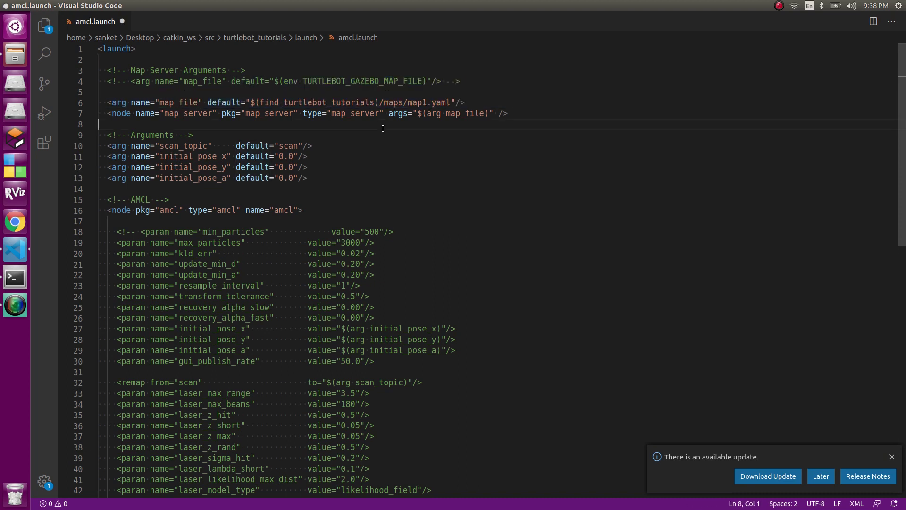
Step: Check the turtlebot_tutorials package and maps/map1.yaml path in amcl.launch's map_file argument, and save the file
drag(284, 102, 375, 105)
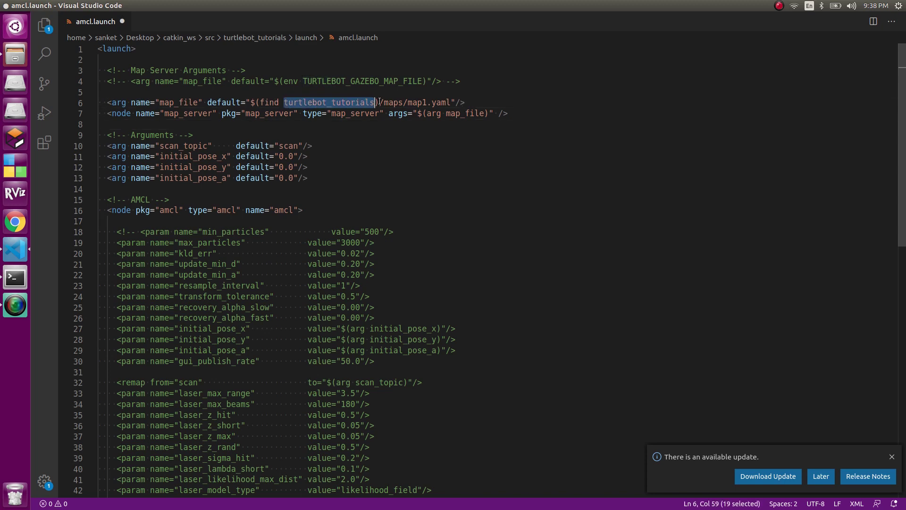
drag(384, 104, 451, 105)
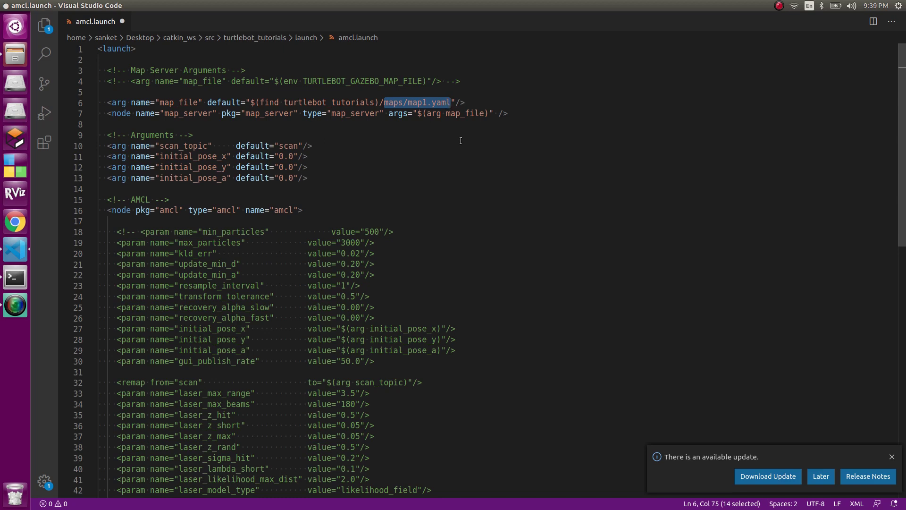
key(ctrl+s)
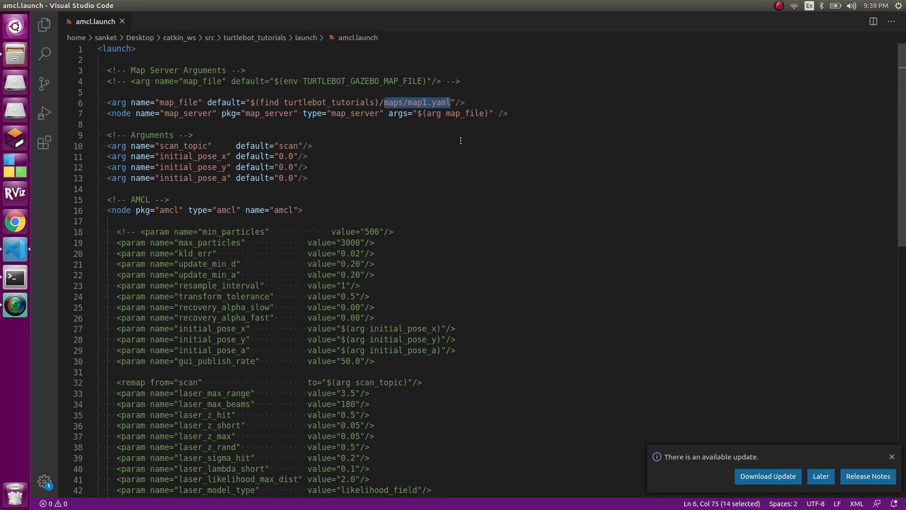
Step: Switch to Files and open the Desktop/catkin_ws/src/turtlebot_tutorials/maps folder
click(14, 54)
key(alt+Tab)
click(16, 57)
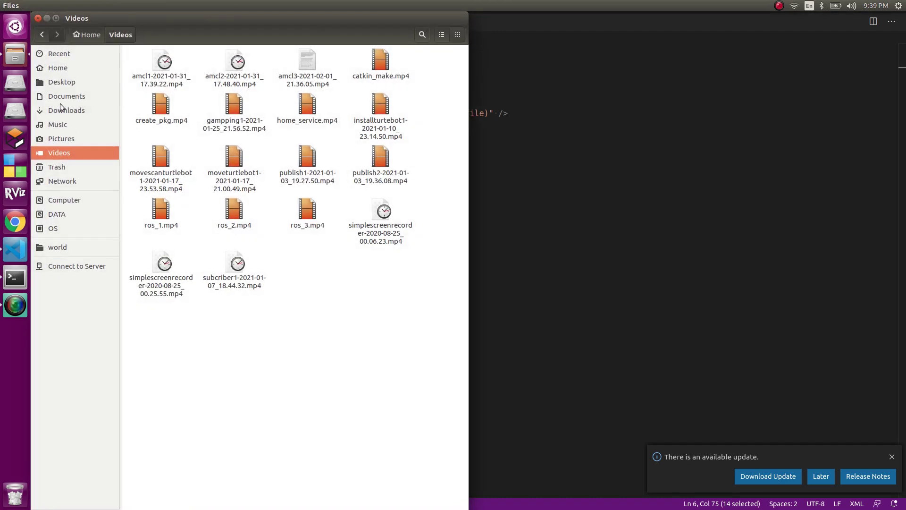
click(62, 81)
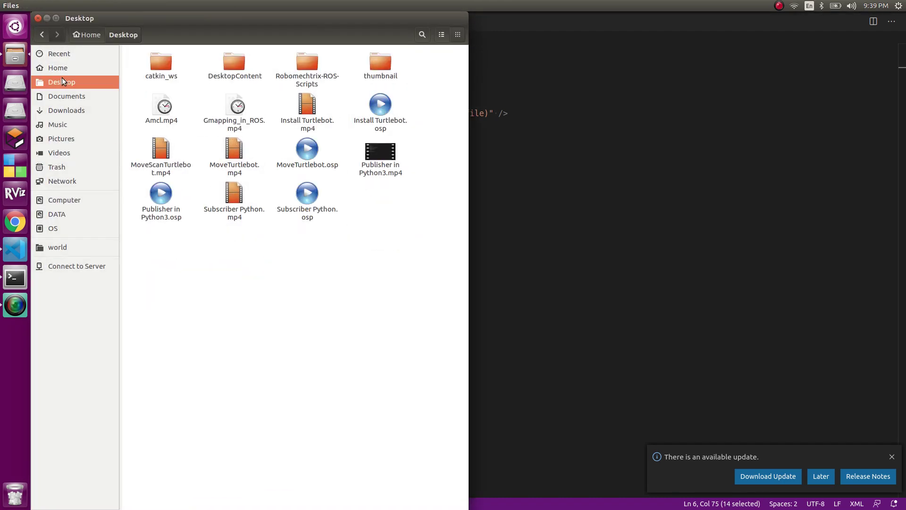
double_click(168, 64)
double_click(307, 62)
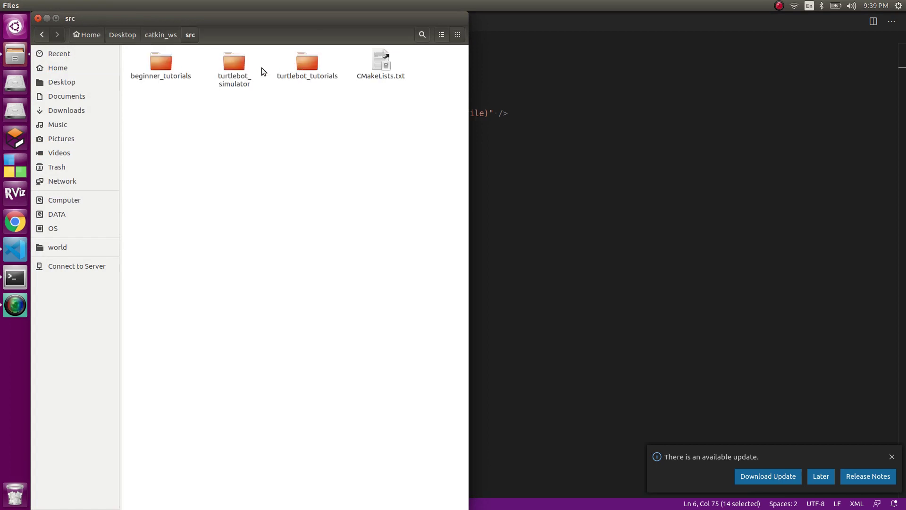
double_click(308, 62)
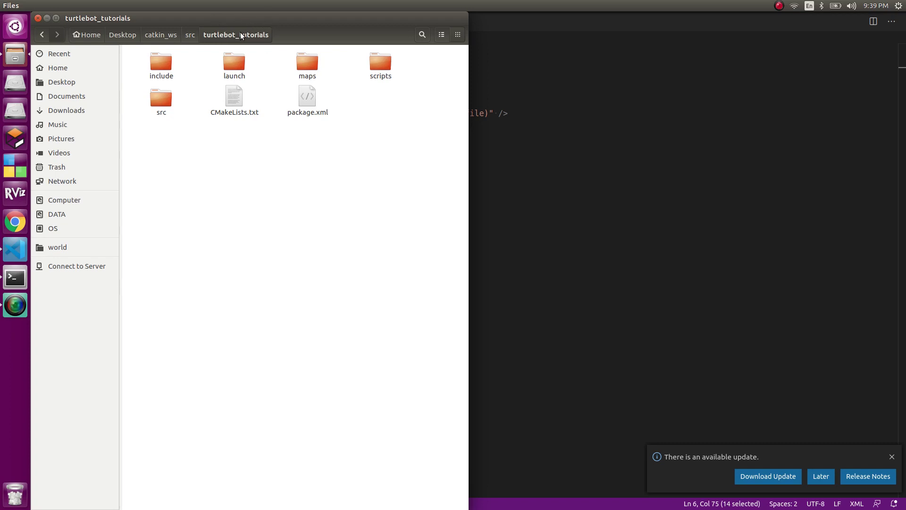
double_click(304, 59)
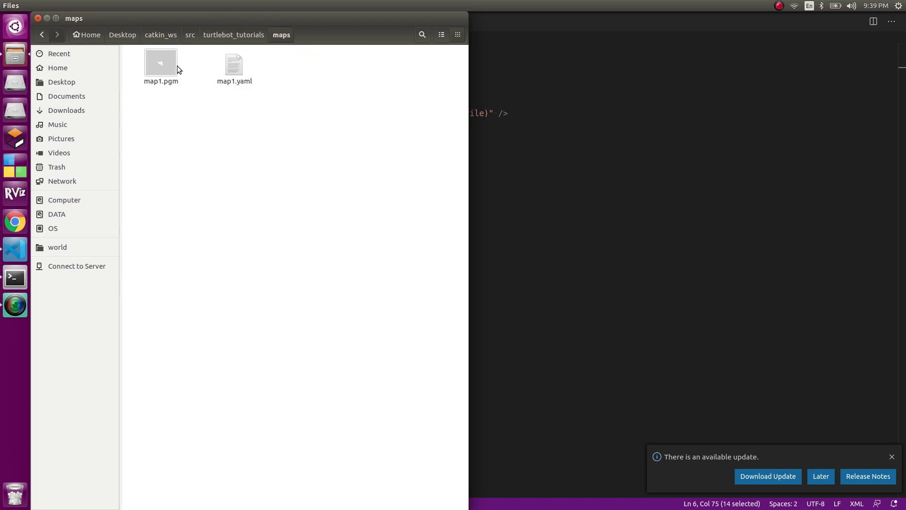
Step: Open map1.yaml in Visual Studio Code, review its map parameters, and close it
double_click(234, 69)
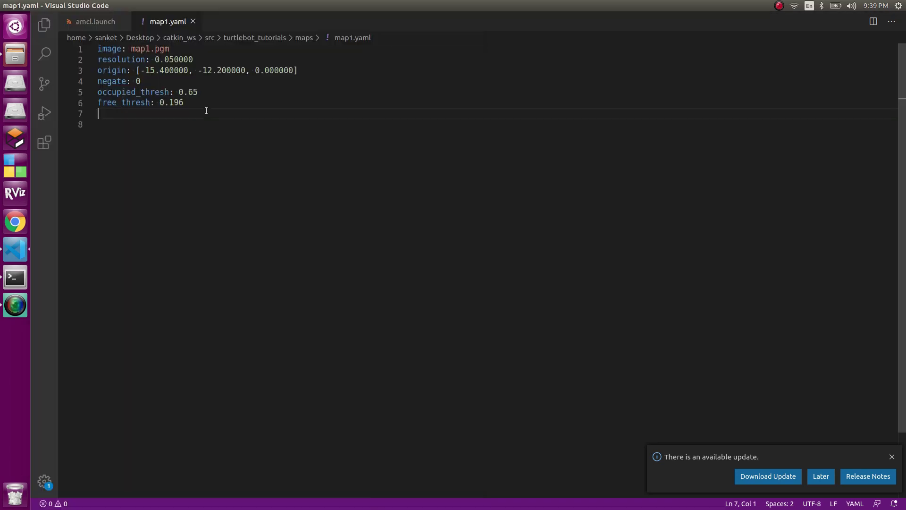
drag(206, 111, 95, 50)
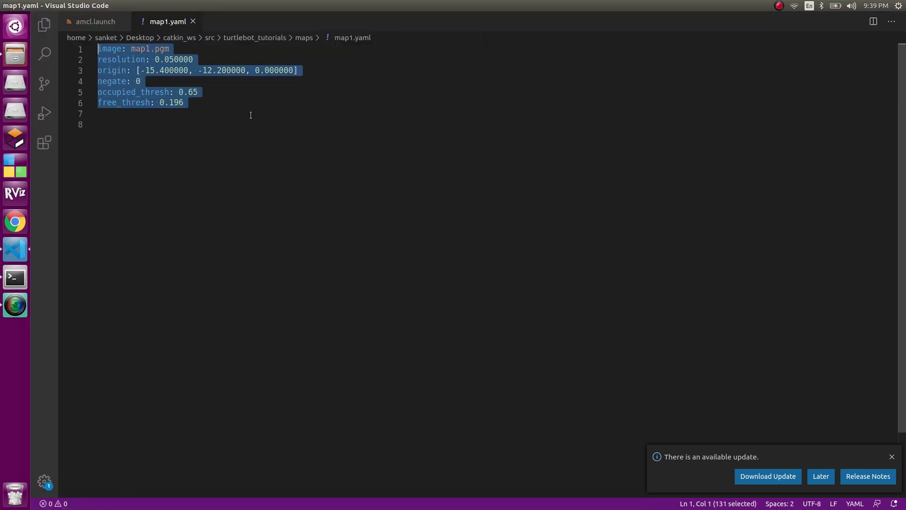
key(ctrl+w)
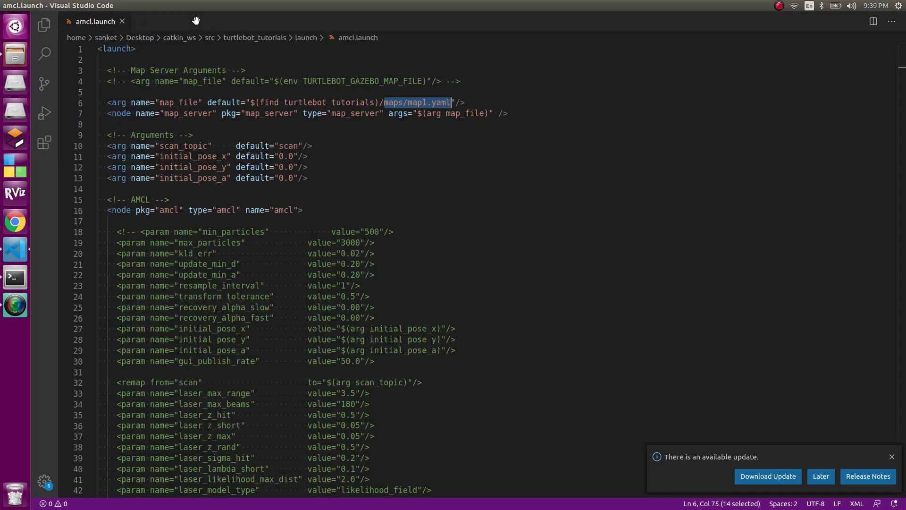
Step: Return to the maps folder in Files, inspect the map1.pgm image close up, and close it
click(15, 56)
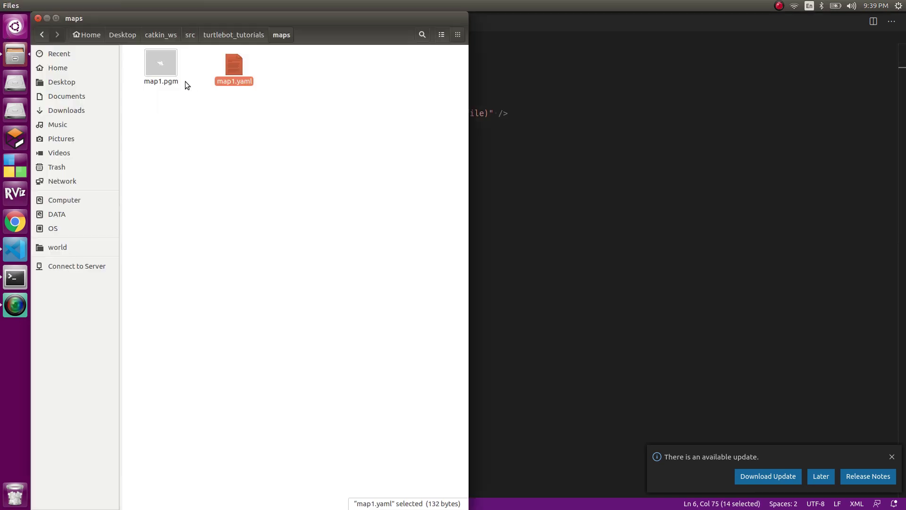
click(160, 66)
double_click(161, 66)
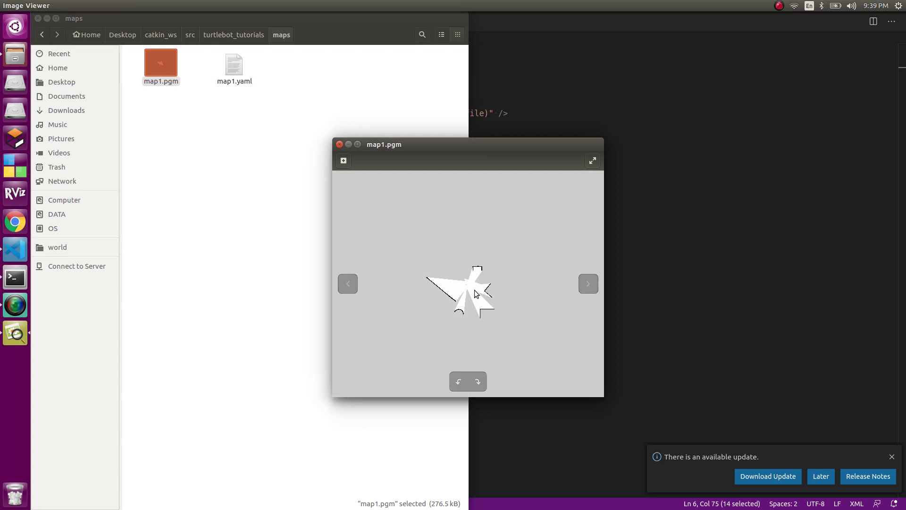
scroll(474, 290, up, 6)
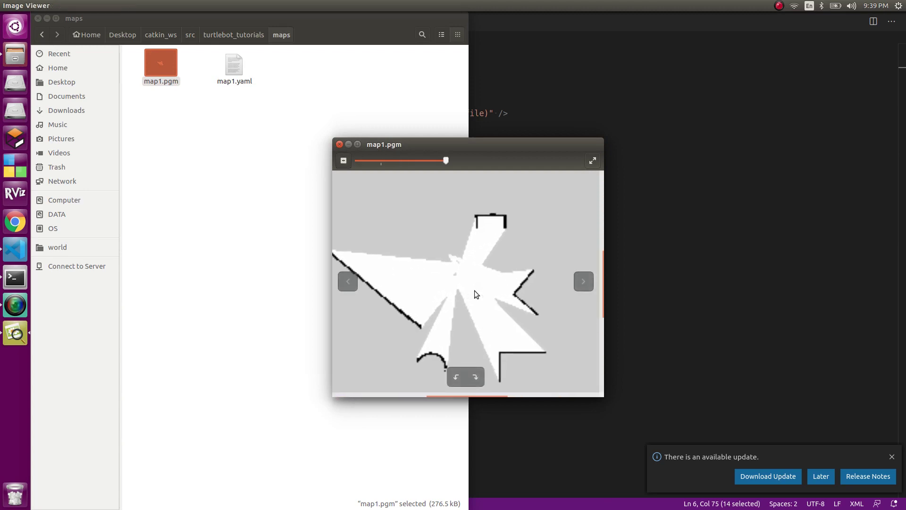
click(338, 145)
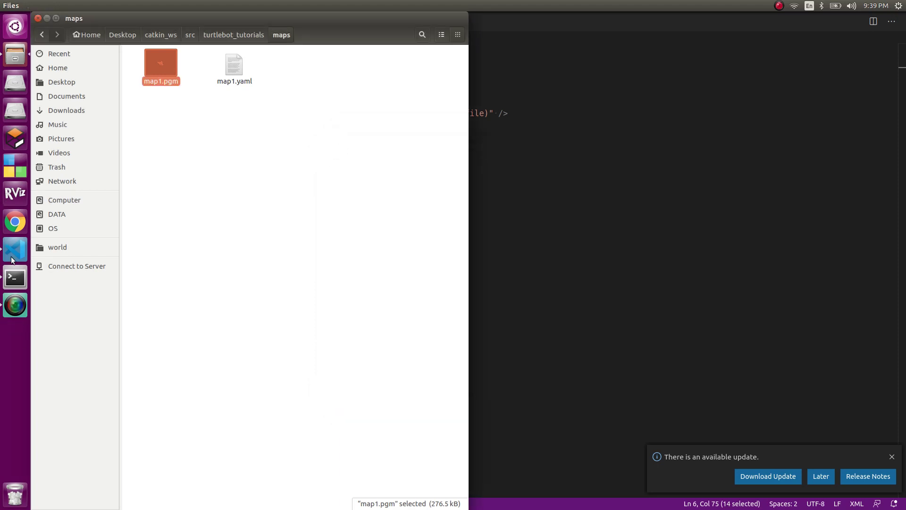
Step: In the terminal, relaunch turtlebot_world.launch and turtlebot_tutorials amcl.launch in their separate sessions
click(14, 277)
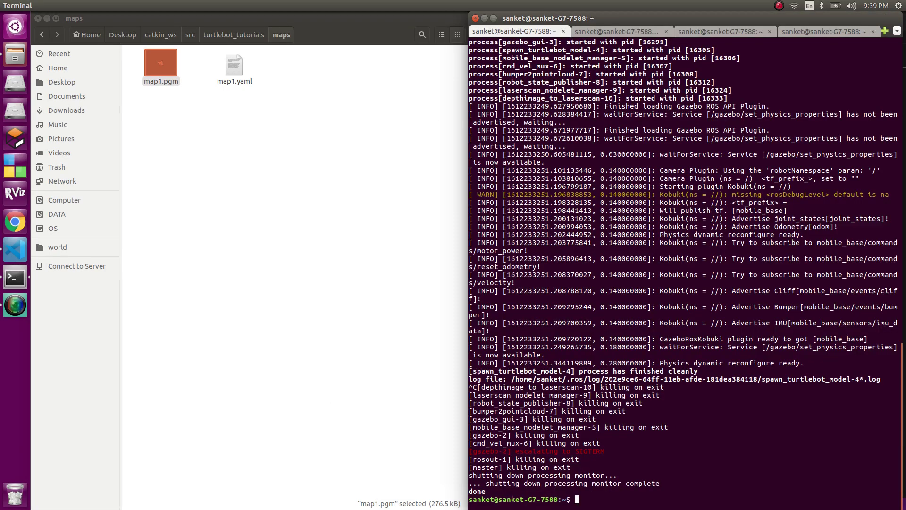
key(Up)
key(Return)
click(621, 30)
key(Up)
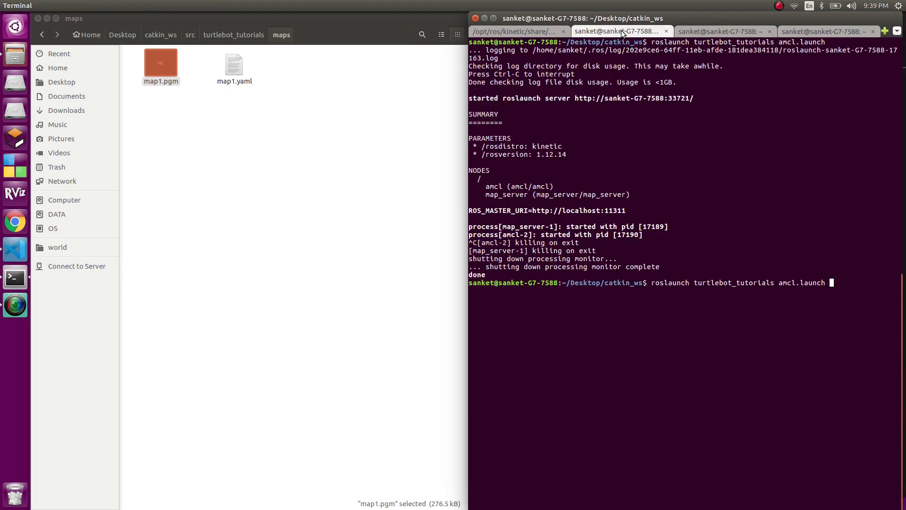
key(Return)
Step: Start rviz from its terminal session and examine the loaded custom map up close
click(690, 32)
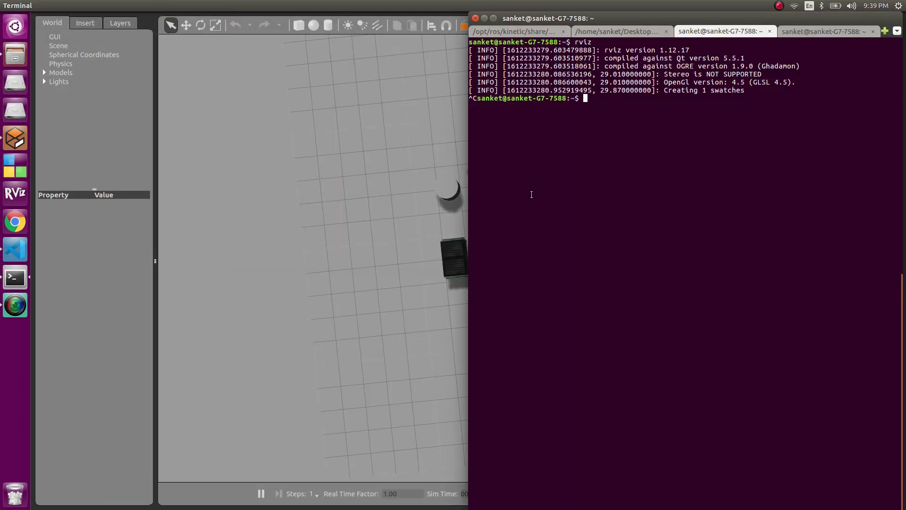
key(Up)
key(Return)
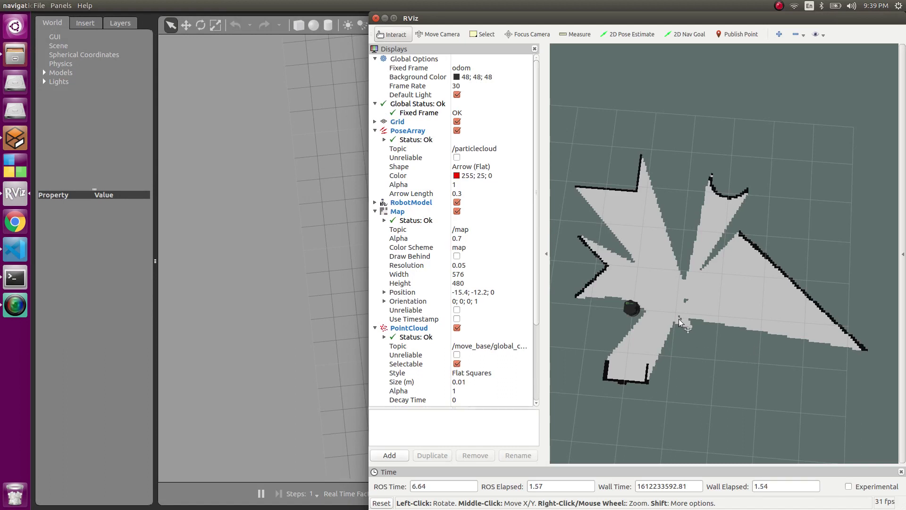
scroll(679, 322, up, 2)
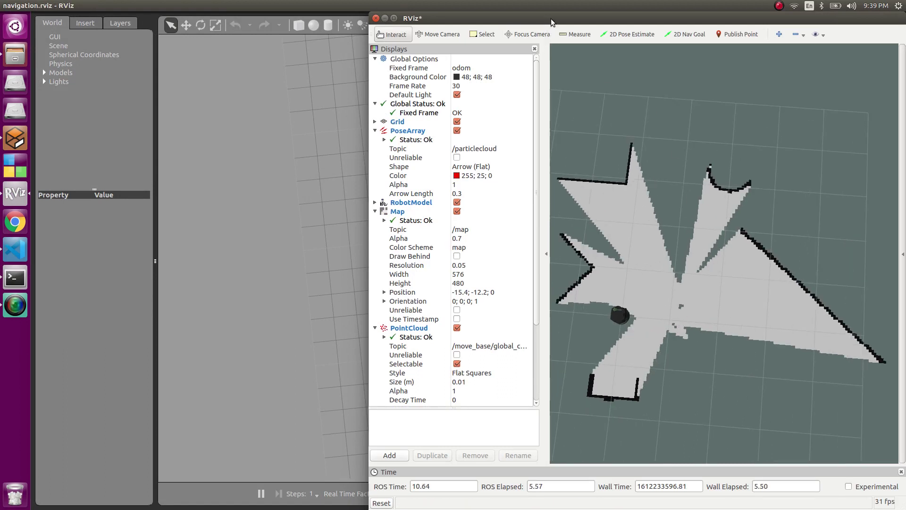
Step: Switch to Gazebo to compare its obstacles with the RViz map, and move the RViz window beside the terminal area
key(alt+Tab)
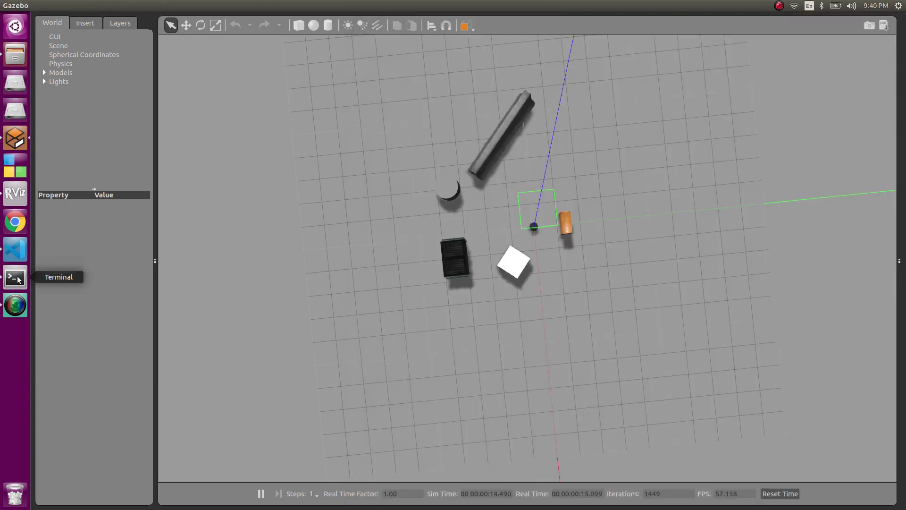
click(7, 194)
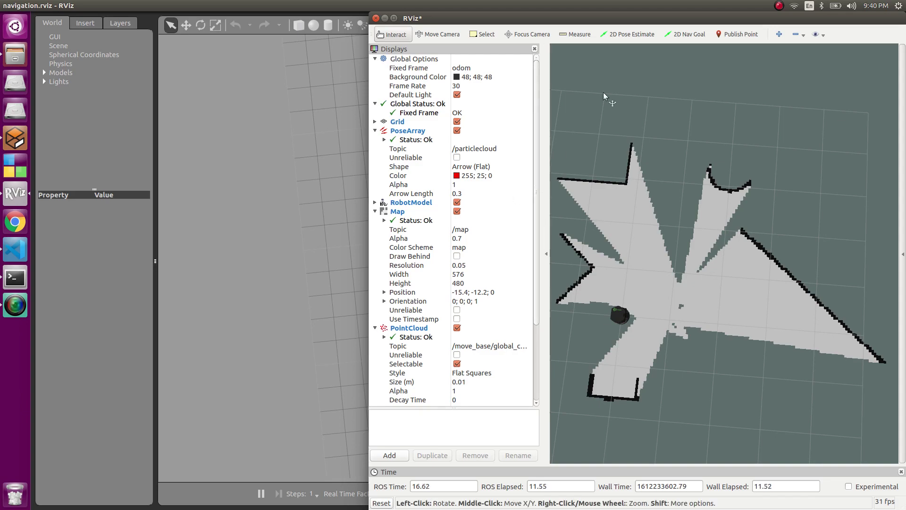
drag(614, 18, 2, 19)
Step: Stop the running rviz process in the terminal and minimize the terminal to bring the full Gazebo world into view
click(16, 287)
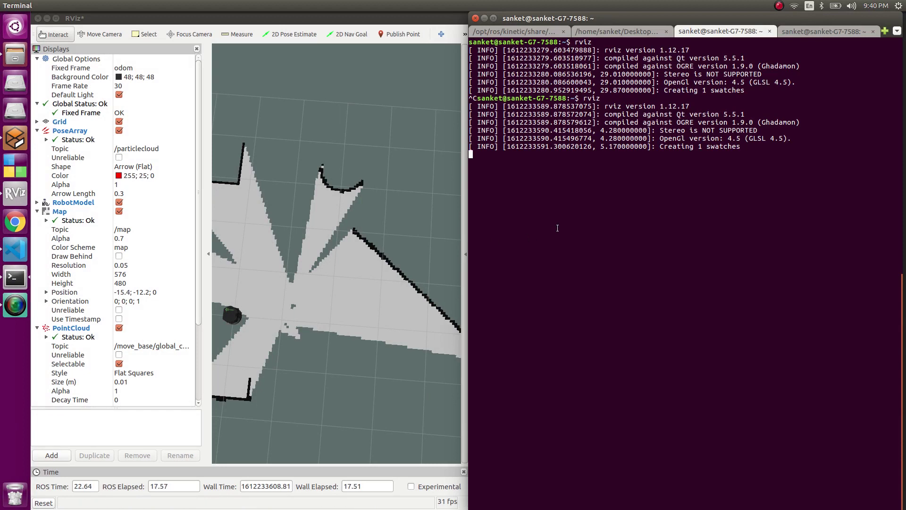
key(ctrl+c)
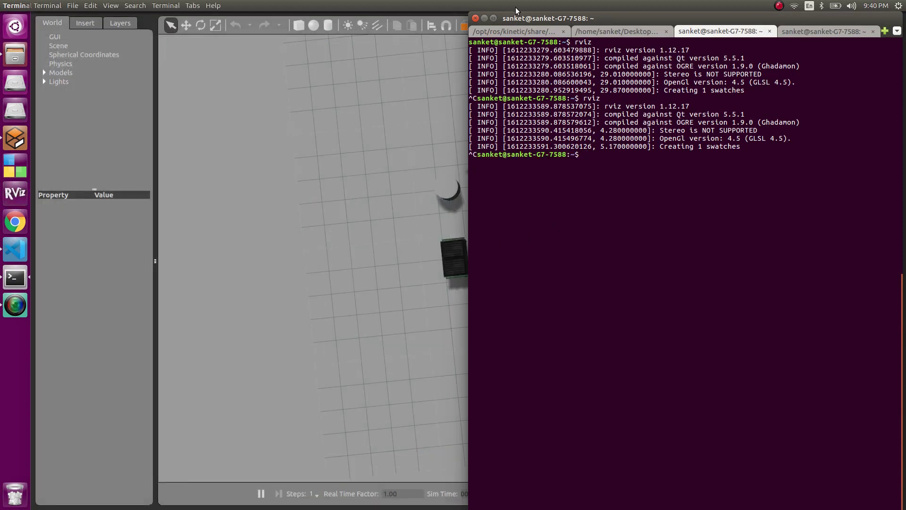
click(484, 19)
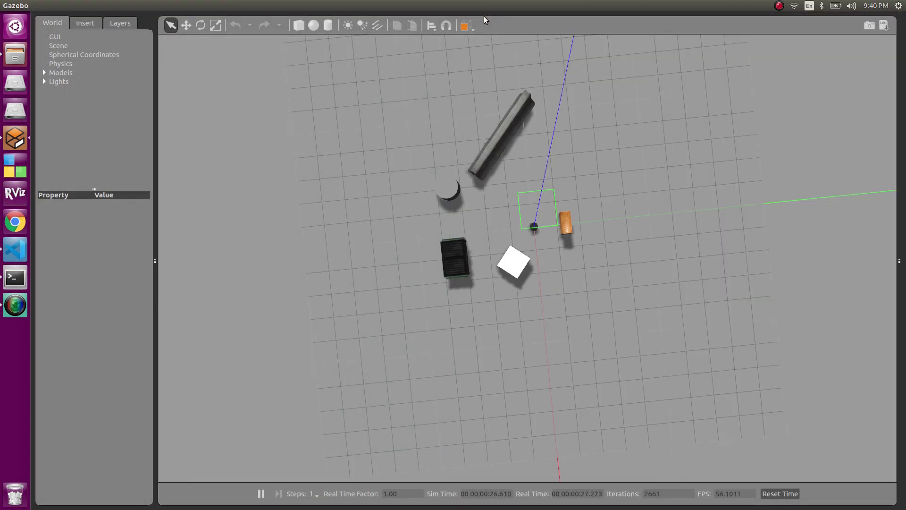